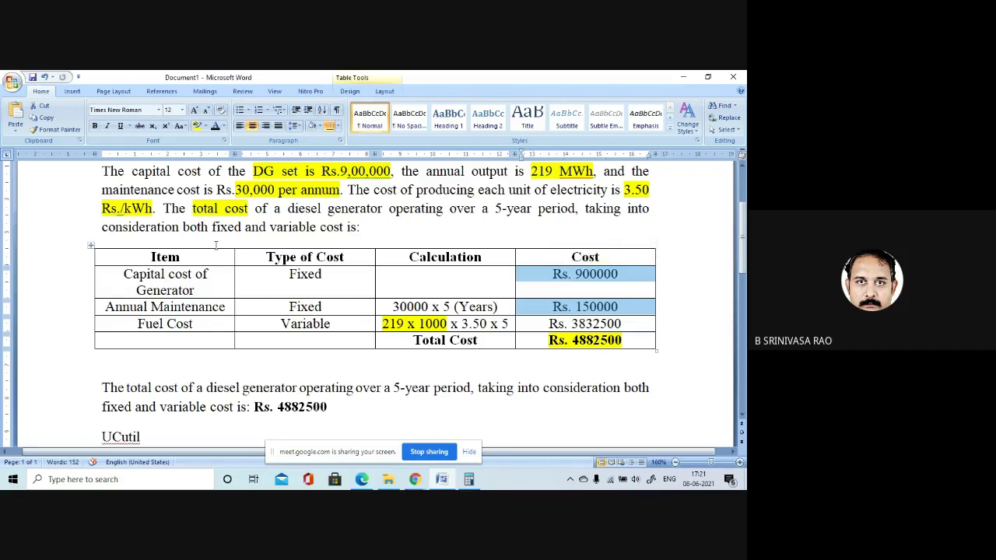
scroll(217, 244, down, 4)
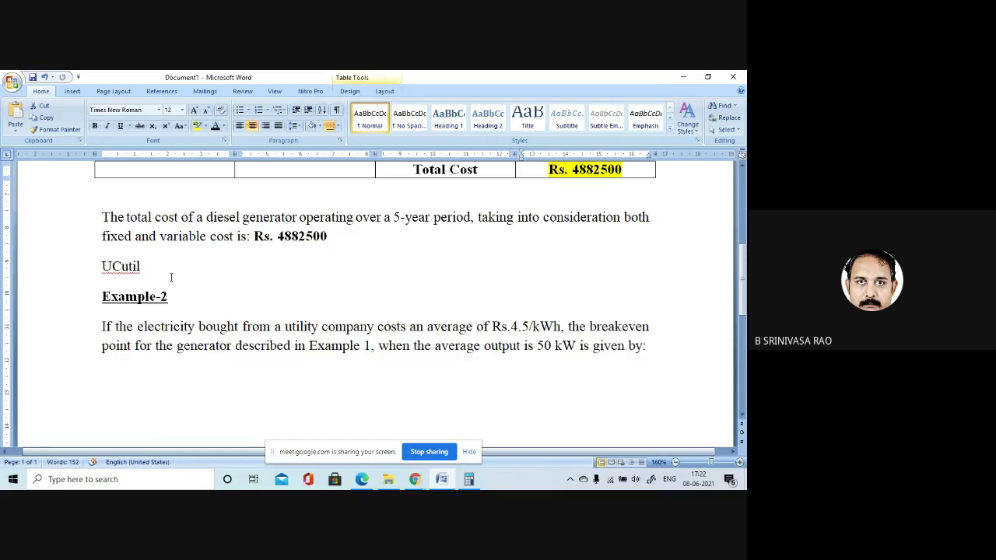
scroll(171, 277, up, 1)
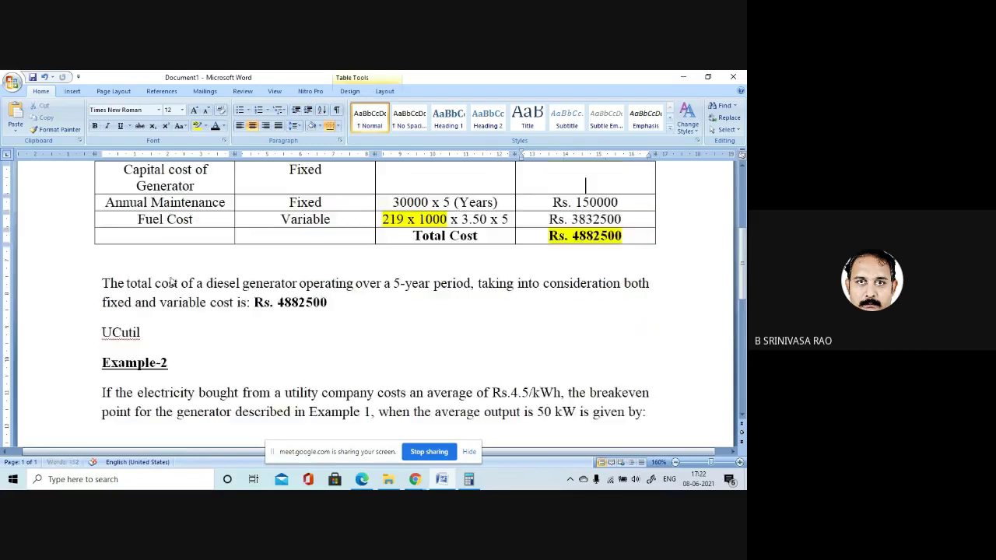
key(ctrl+z)
key(ctrl+z)
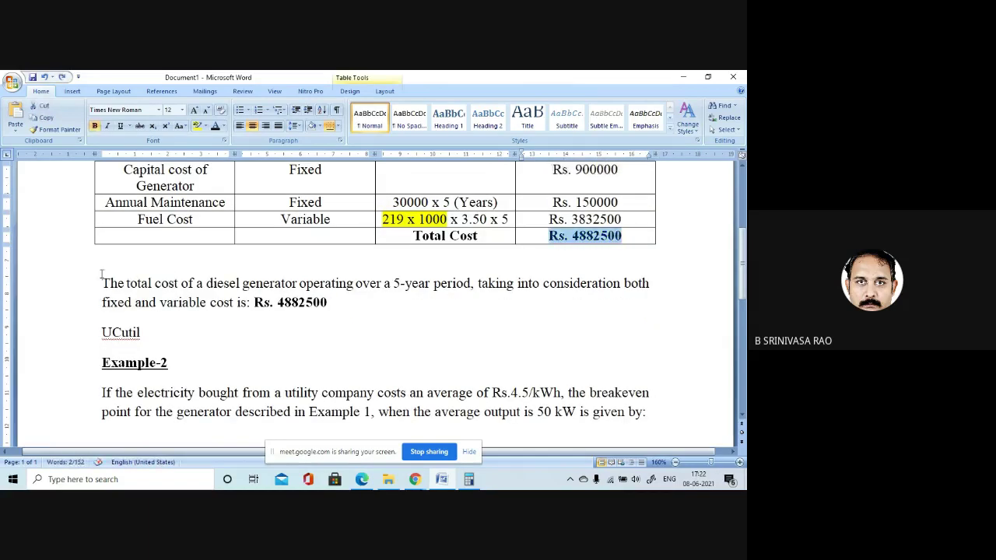
scroll(101, 274, up, 1)
scroll(155, 288, down, 2)
Step: Subscript 'util' in UCutil and define it as unit cost per kWh of energy bought from utility (Rs./kWh)
click(196, 298)
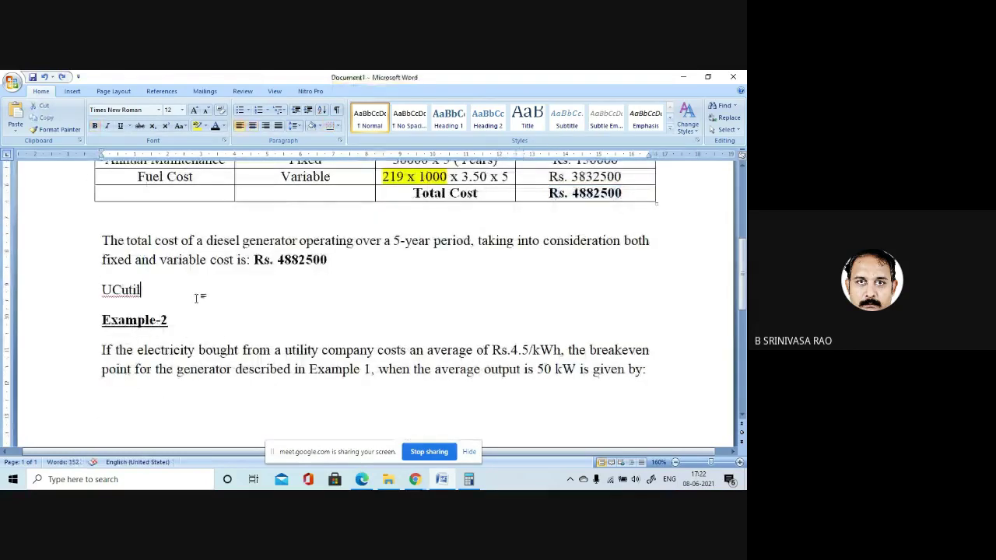
key(ctrl+z)
key(Up)
key(Up)
key(Up)
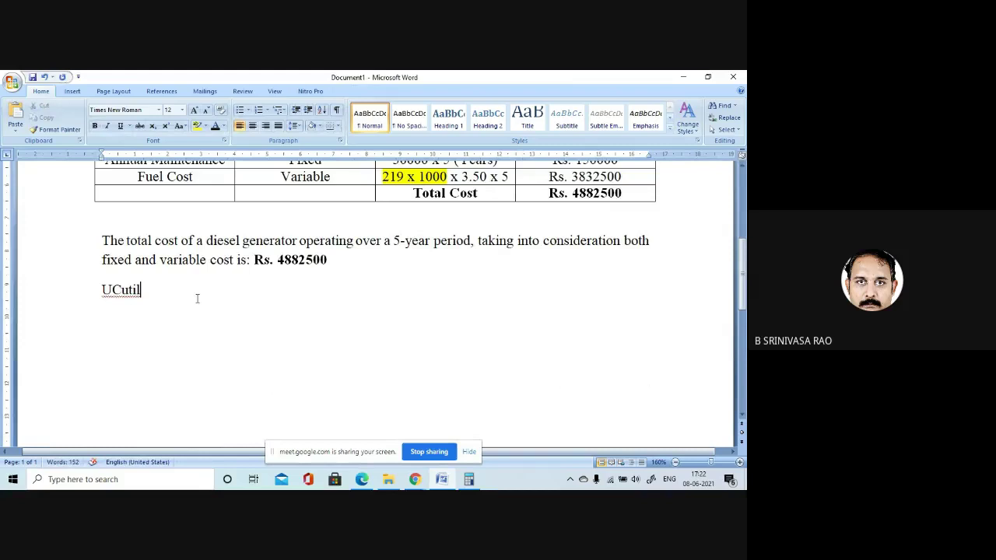
key(shift+Left)
key(shift+Left)
key(shift+Left)
key(shift+Left)
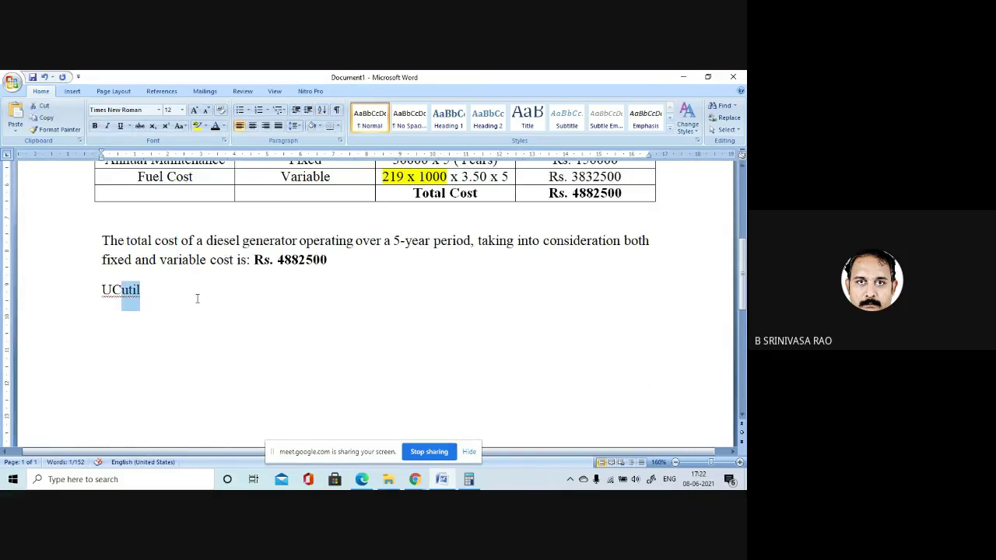
click(153, 125)
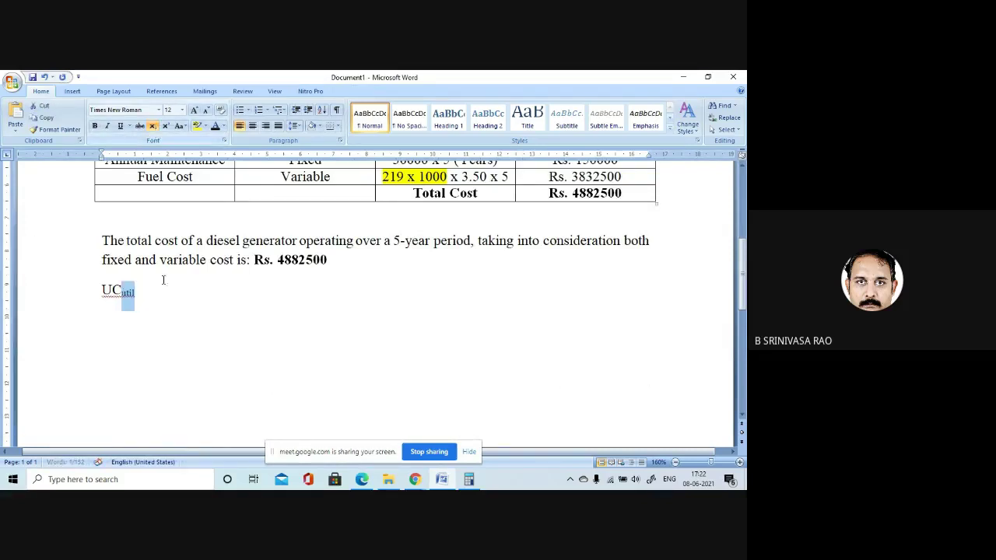
click(165, 291)
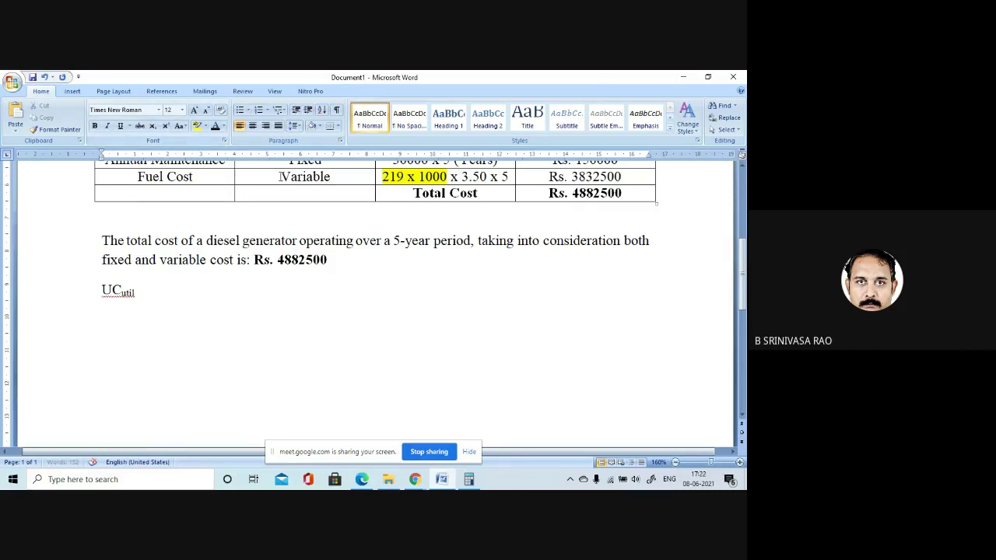
text(=)
text(is the unit cost )
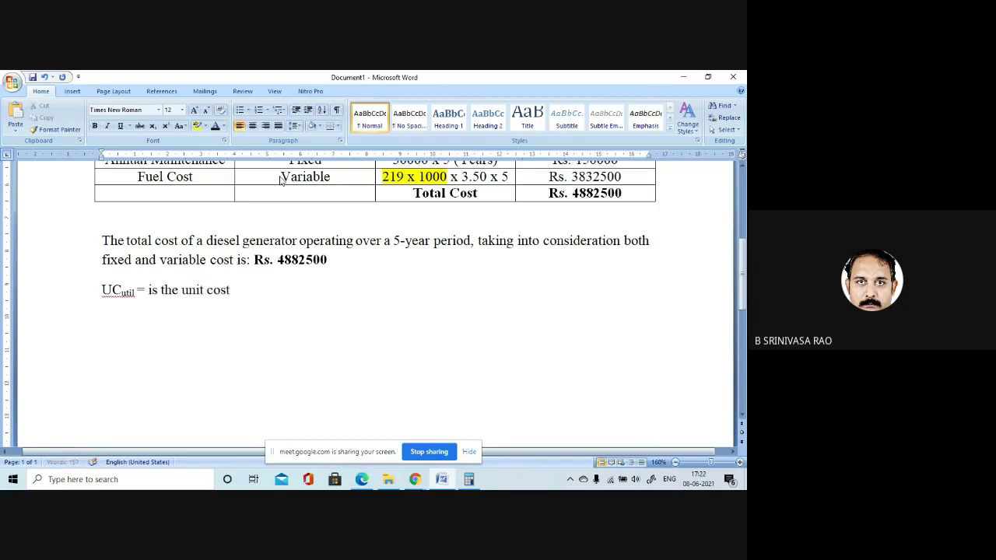
text(per kWh of enerhy)
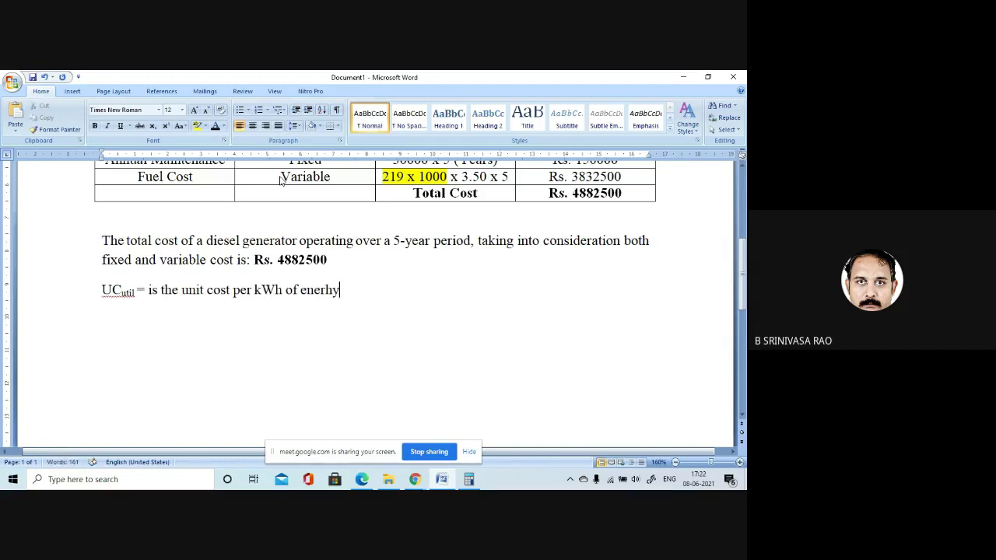
text( bought)
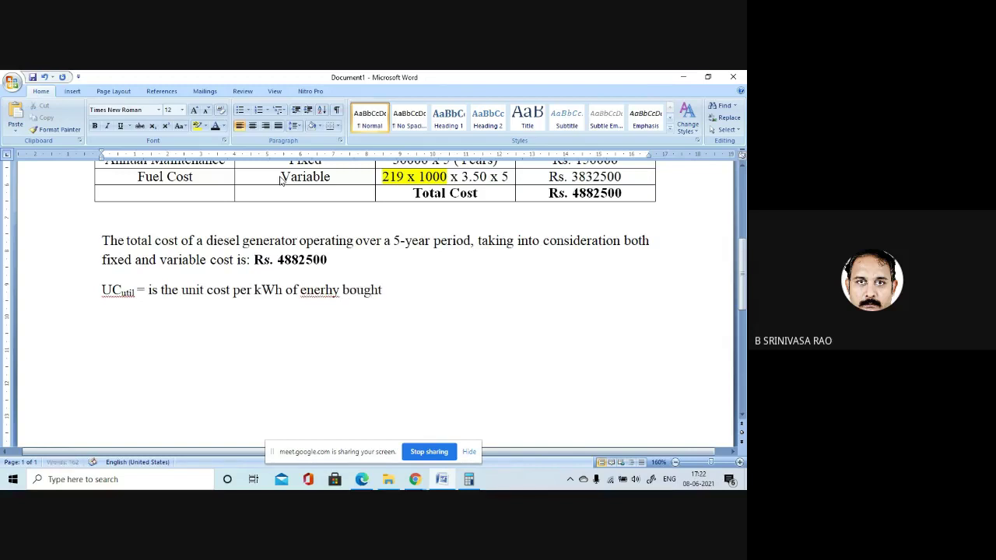
text( from utility (Rs.)
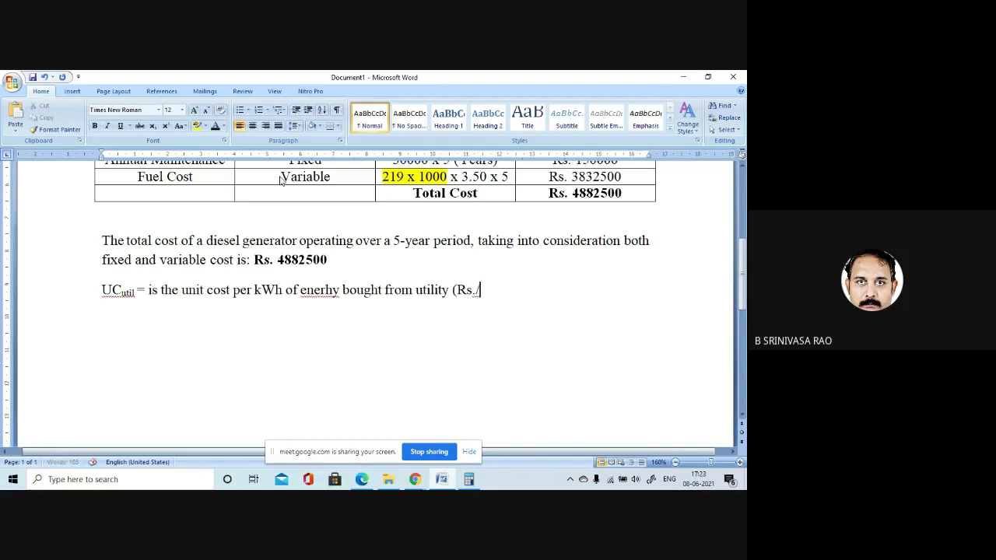
text(/kWh))
key(Return)
Step: Type UCprod with 'prod' subscripted, followed by a normal-size '='
text(UCprod)
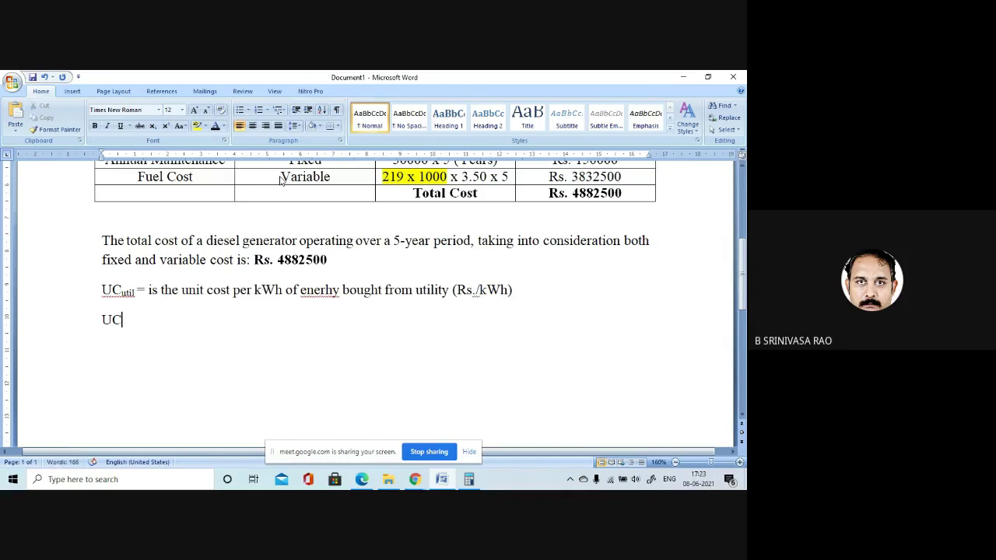
key(shift+Left)
key(shift+Left)
key(shift+Left)
key(shift+Left)
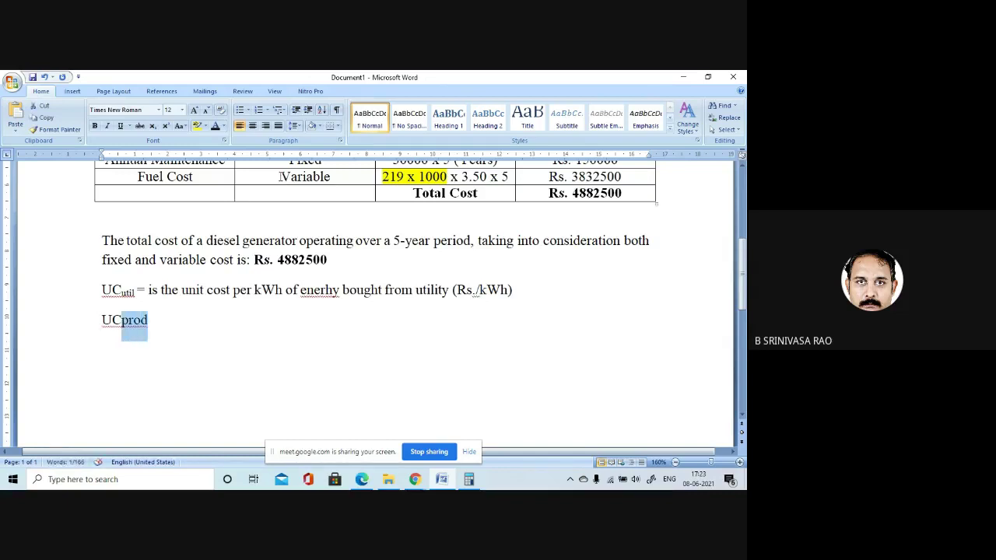
click(152, 128)
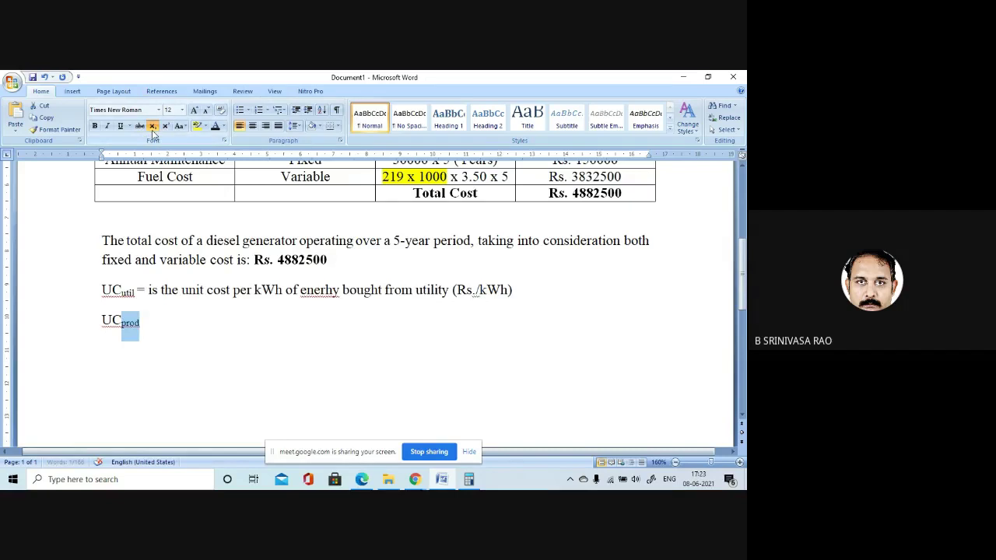
key(Right)
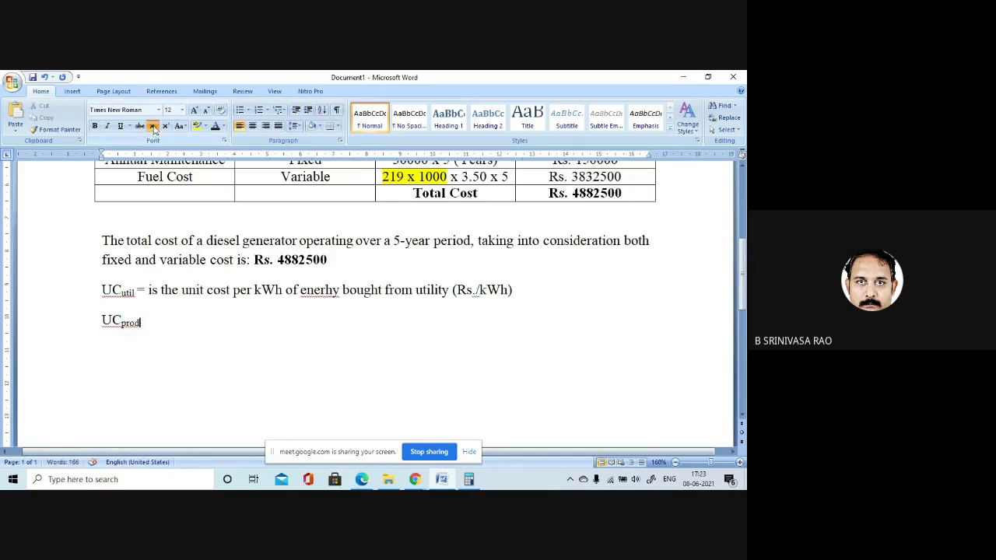
text(=)
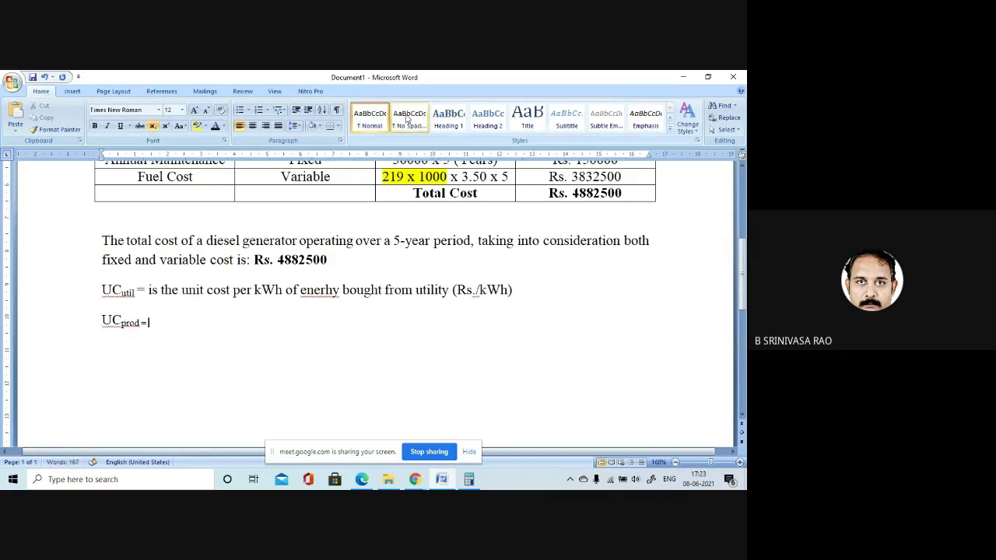
key(BackSpace)
key(BackSpace)
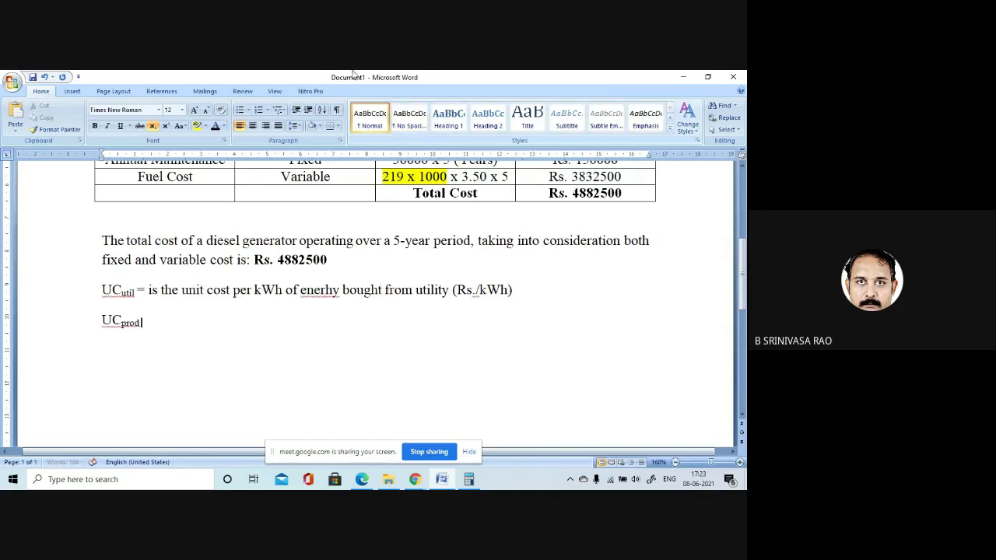
click(153, 129)
text(=)
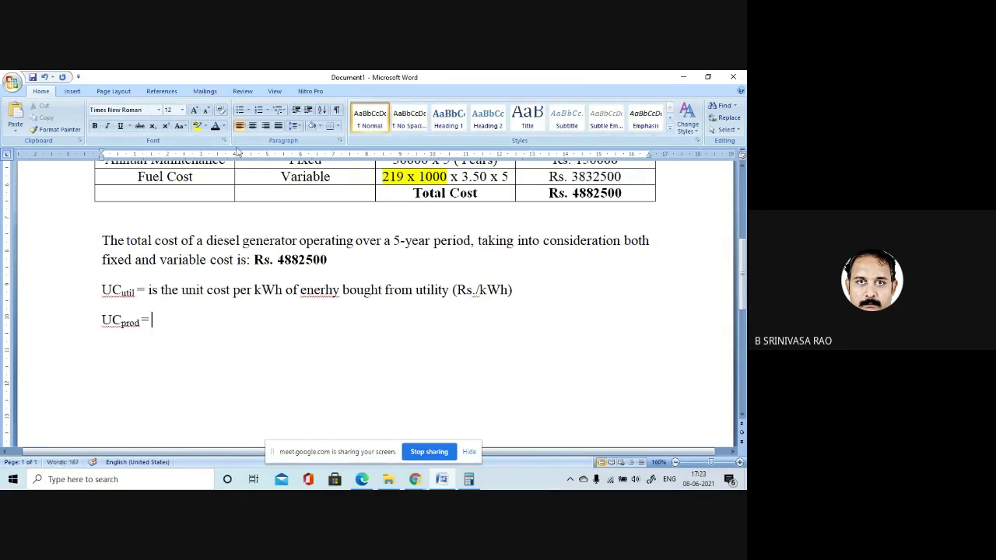
Step: Copy the UCutil definition text and paste it after 'UCprod ='
key(Up)
key(shift+End)
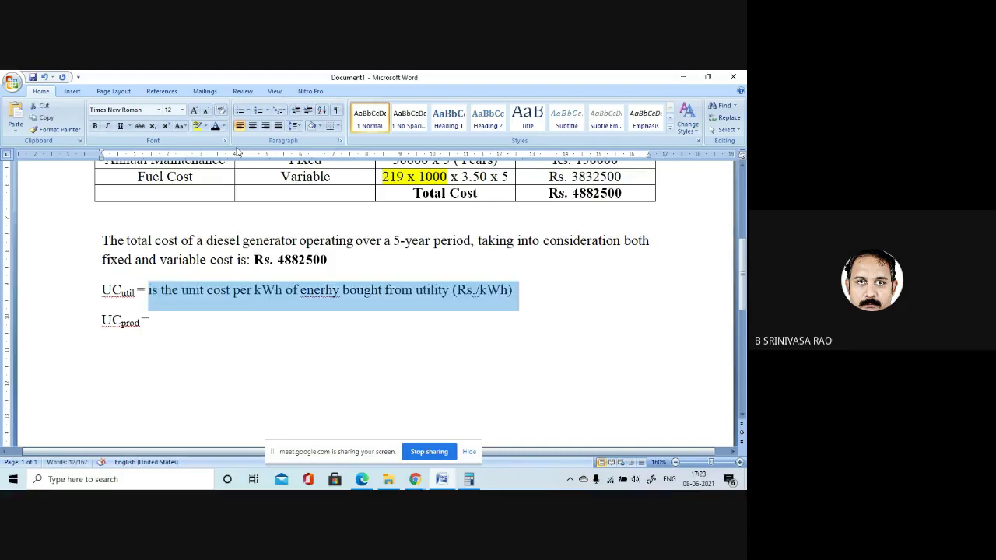
key(ctrl+c)
key(Down)
key(ctrl+v)
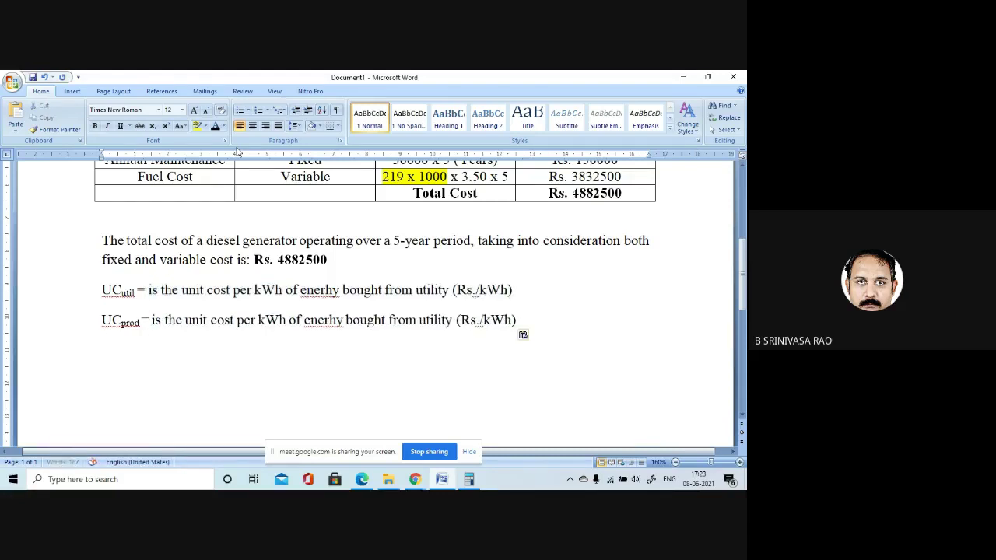
key(Return)
Step: Correct the typo 'enerhy' to 'energy' on both the UCutil and UCprod lines
click(326, 292)
text(g)
key(Delete)
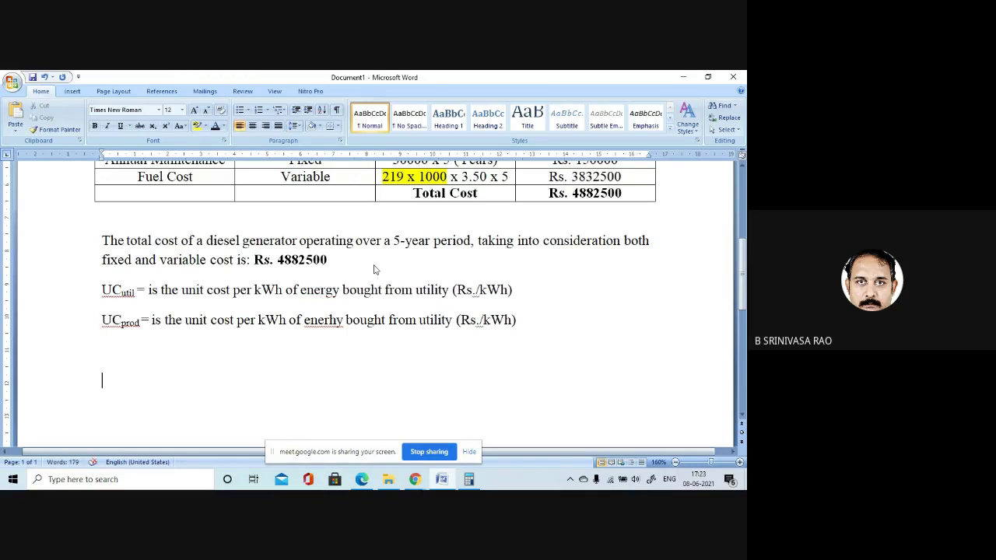
key(Down)
key(Down)
key(Down)
key(Down)
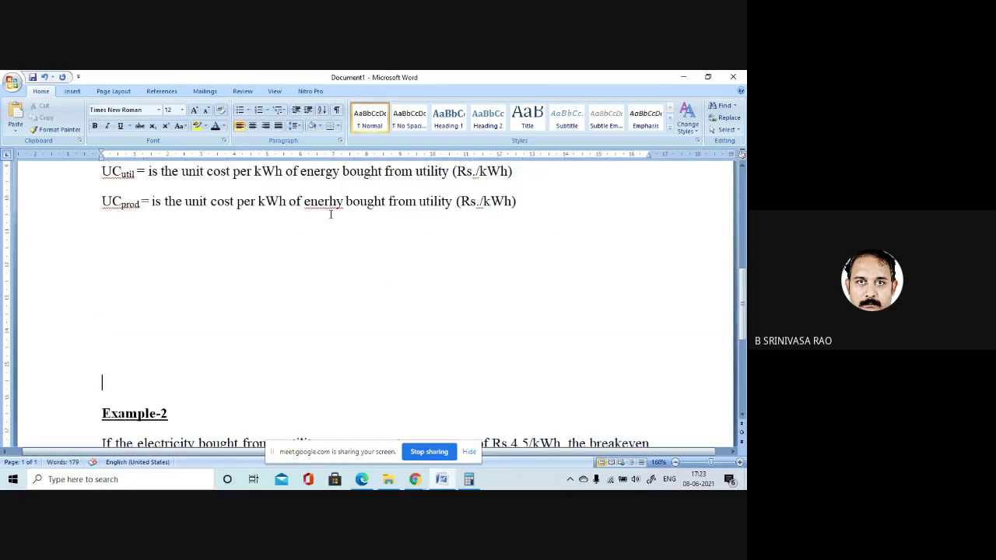
click(337, 202)
key(BackSpace)
text(g)
key(Up)
key(Up)
key(Up)
key(Up)
key(Up)
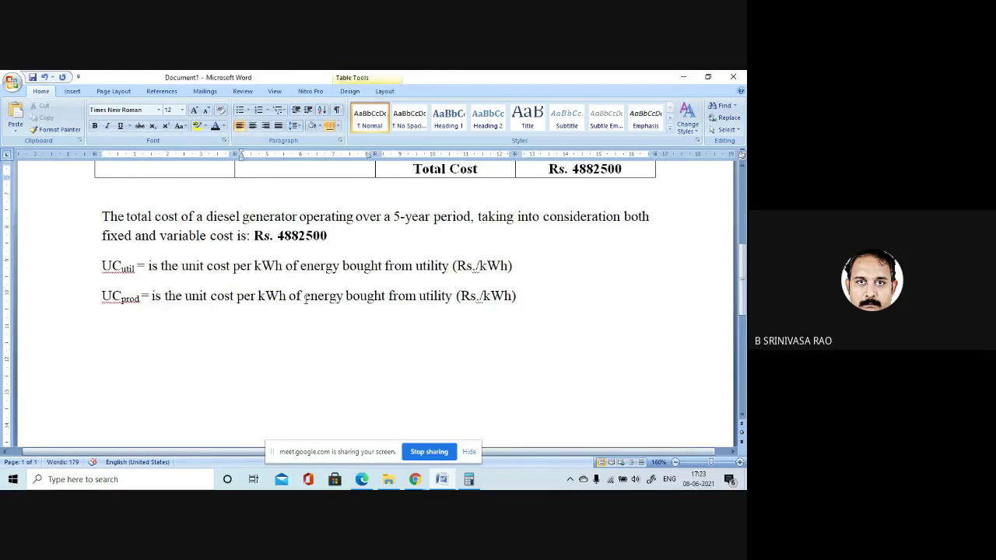
Step: Replace the utility wording on the UCprod line with 'produced energy'
click(347, 265)
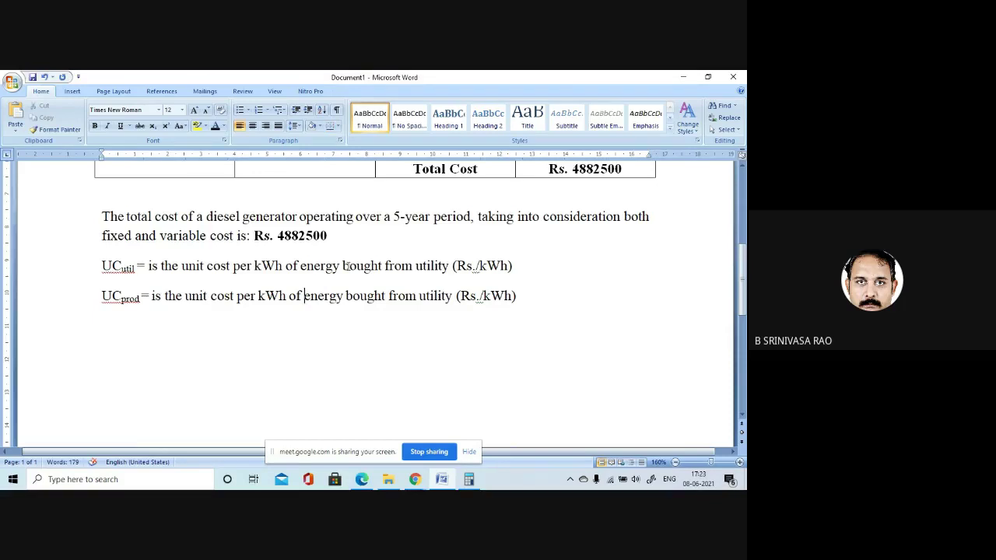
key(Delete)
key(Delete)
key(Delete)
key(Delete)
key(Delete)
key(Delete)
key(Delete)
key(Delete)
key(Delete)
key(Delete)
key(Delete)
key(Delete)
key(Delete)
key(Delete)
key(Delete)
key(Delete)
key(Delete)
key(Delete)
key(Delete)
key(Delete)
key(Delete)
key(Delete)
key(Delete)
key(Delete)
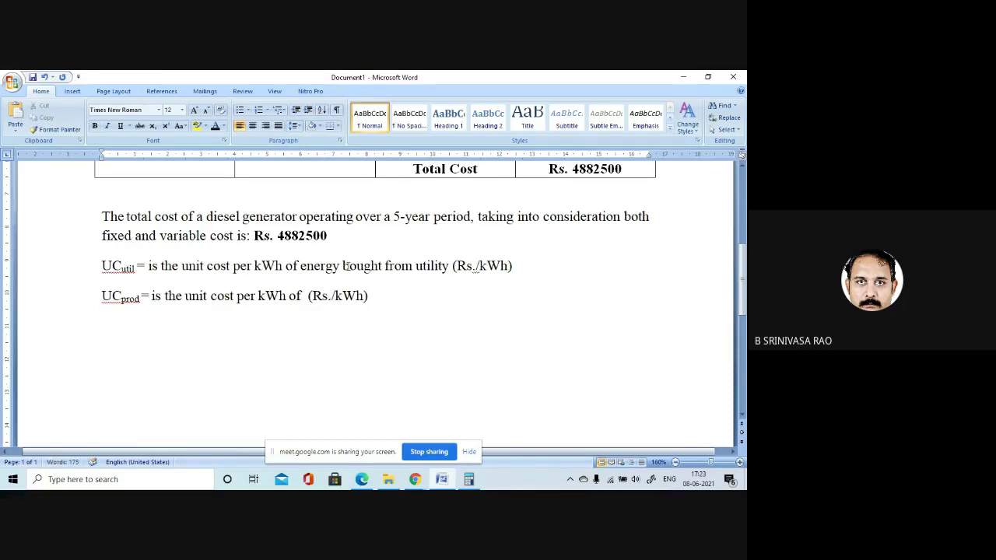
text(produced )
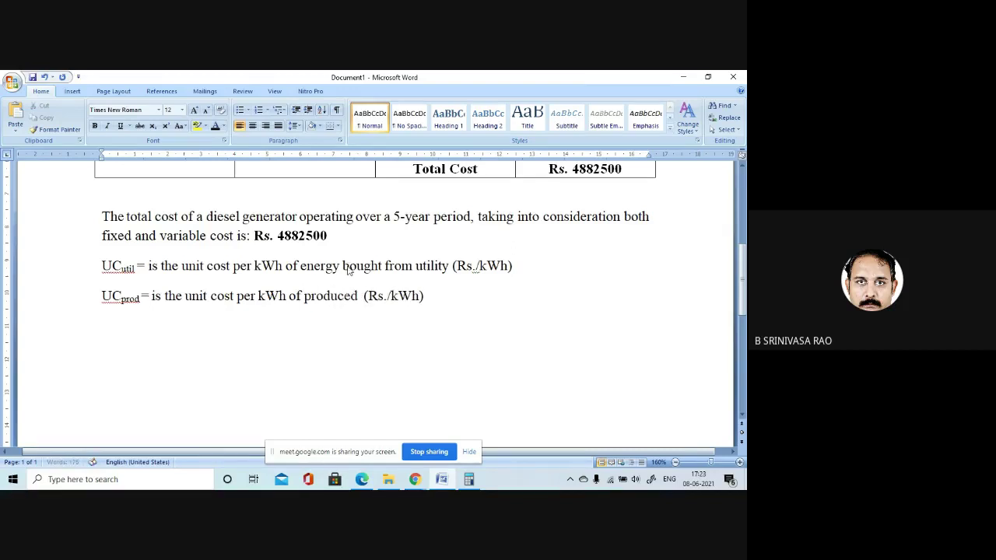
text(enegr)
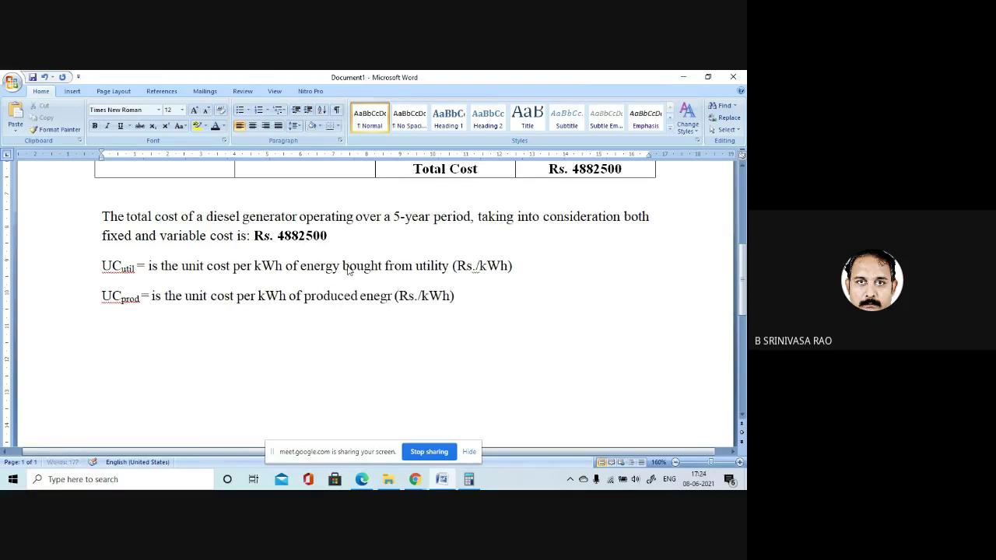
key(BackSpace)
key(BackSpace)
text(rg)
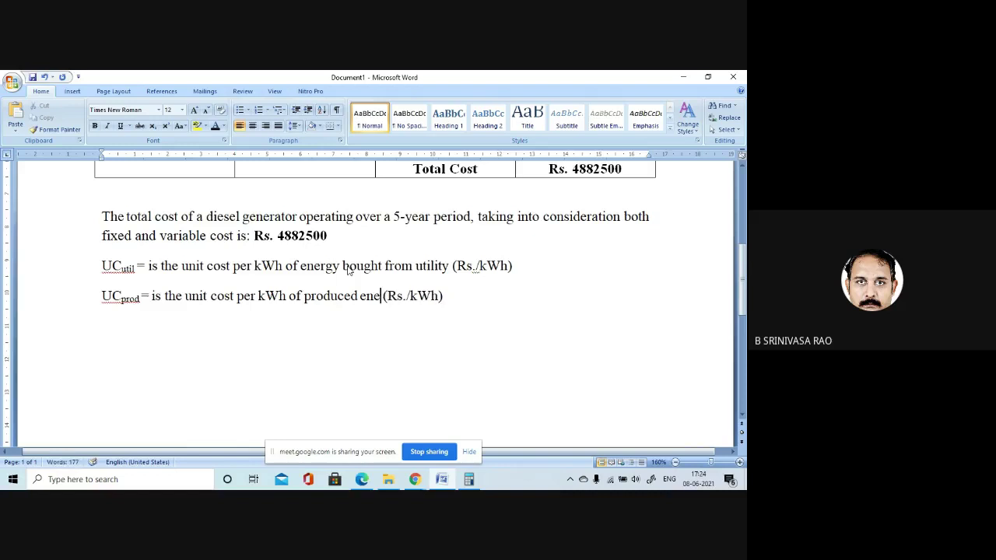
text(y)
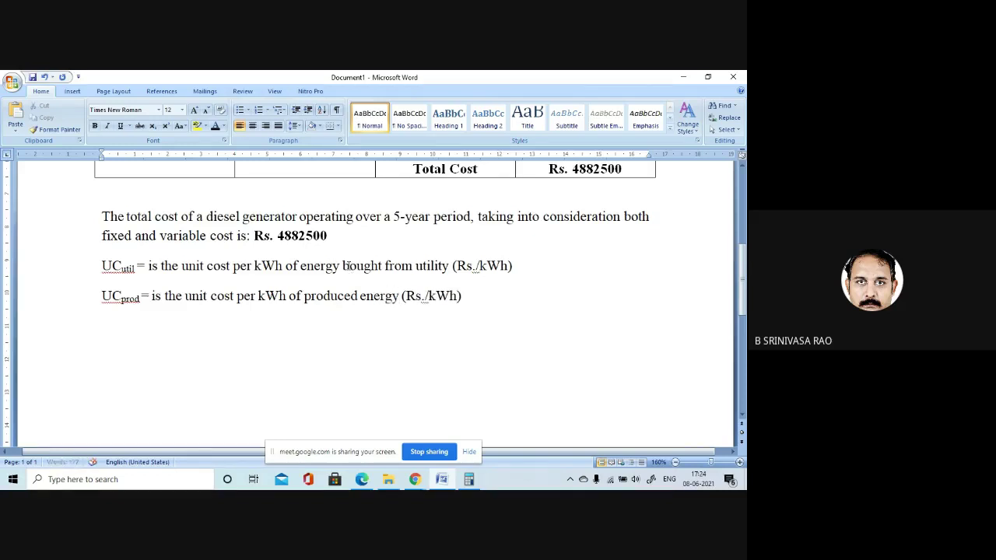
Step: Add the line 'FC = is the fixed cost (Rs.)' below UCprod, then begin 'Wav'
key(End)
key(Return)
text(FC = is the)
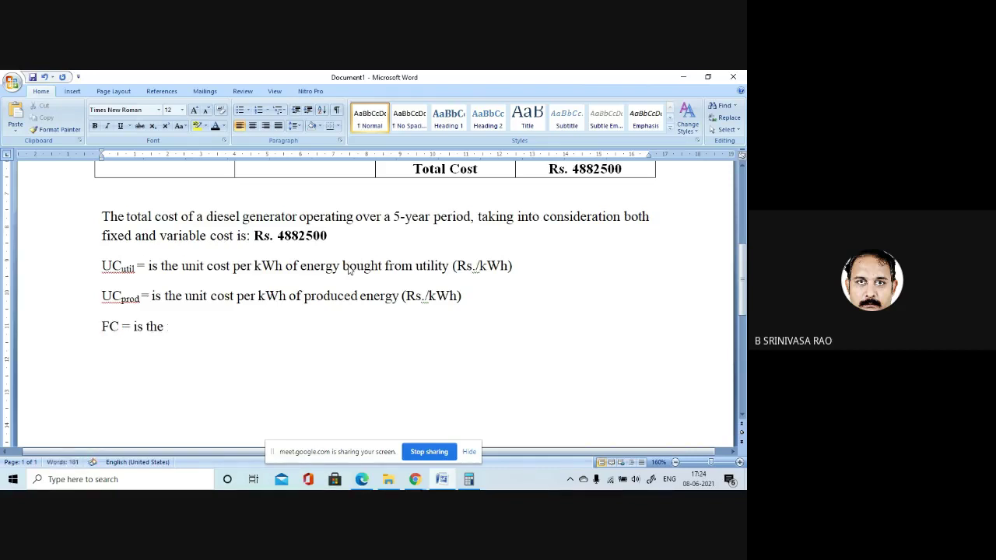
text( fixed cost (Rs.) )
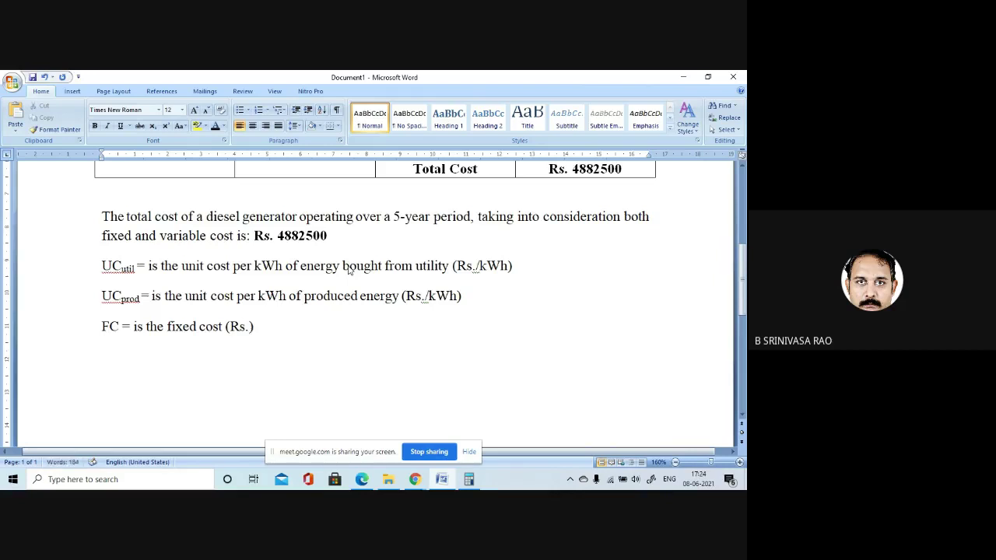
text(Wav)
Step: Subscript 'av' in Wav and define it as the average power output (or consumption) (kW)
key(shift+Left)
key(shift+Left)
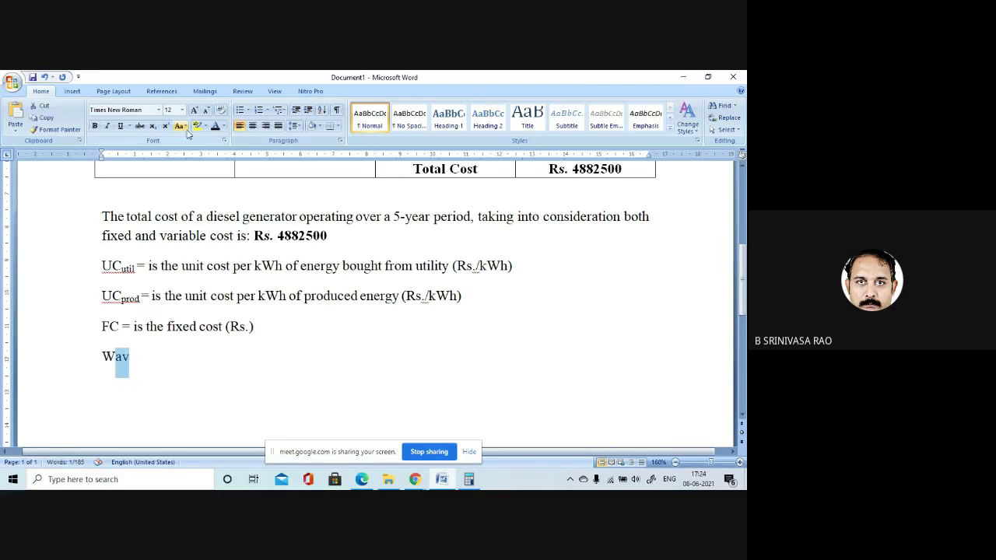
click(153, 126)
key(Right)
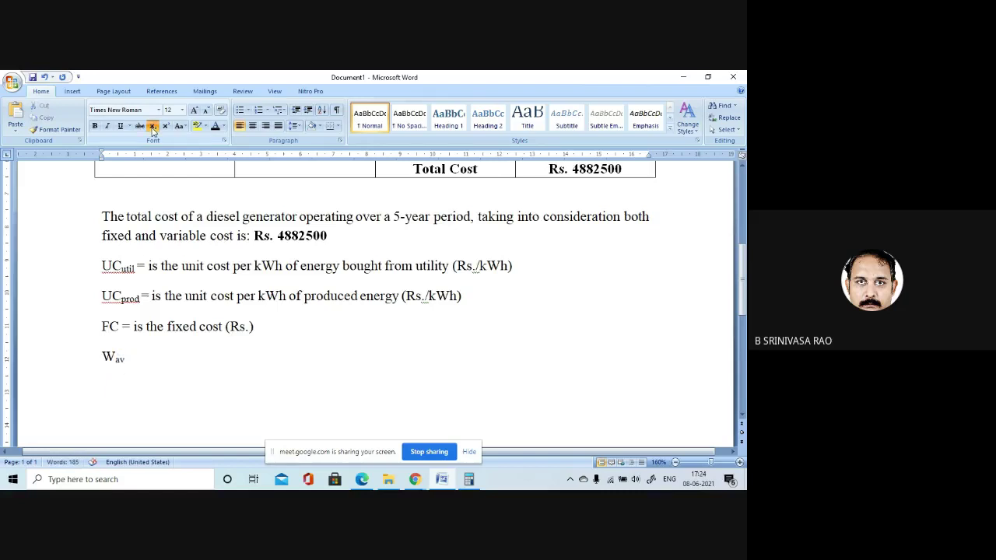
click(153, 126)
text(= )
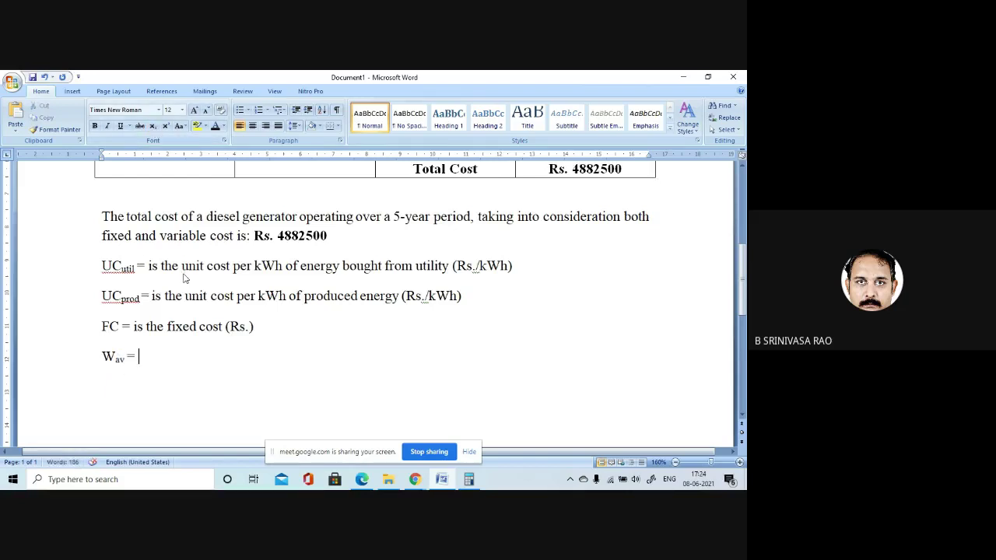
text(is the average)
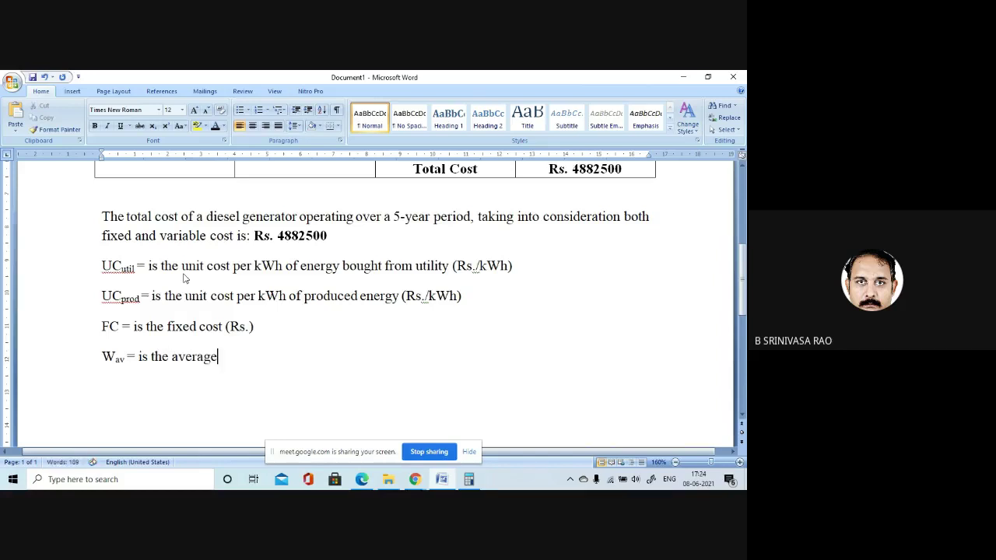
text( power output )
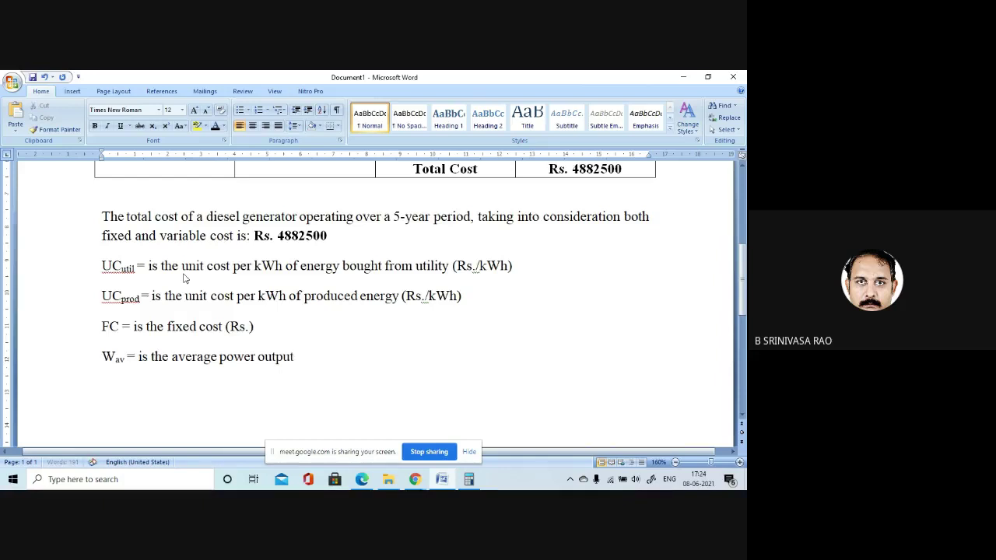
text((or consumpti)
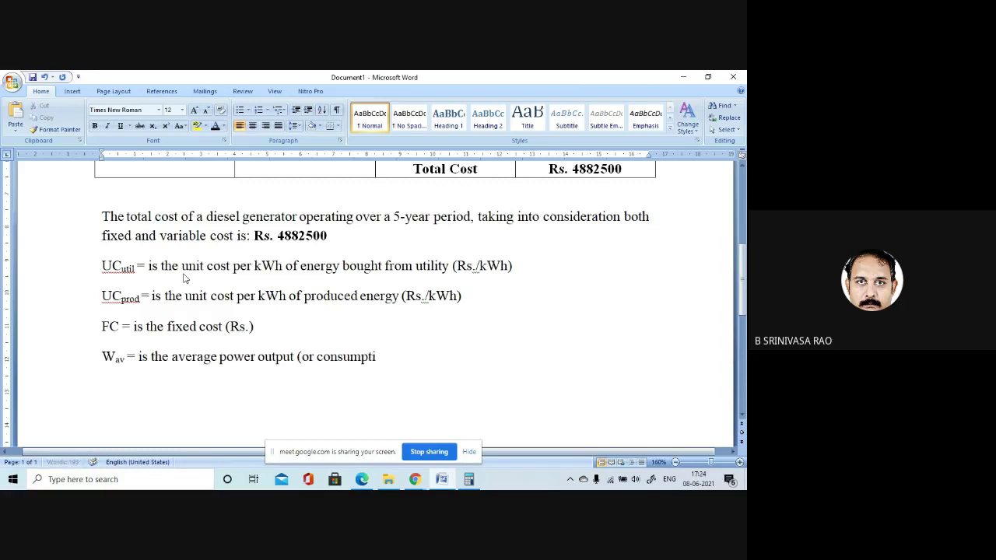
text(on) (kW))
key(Return)
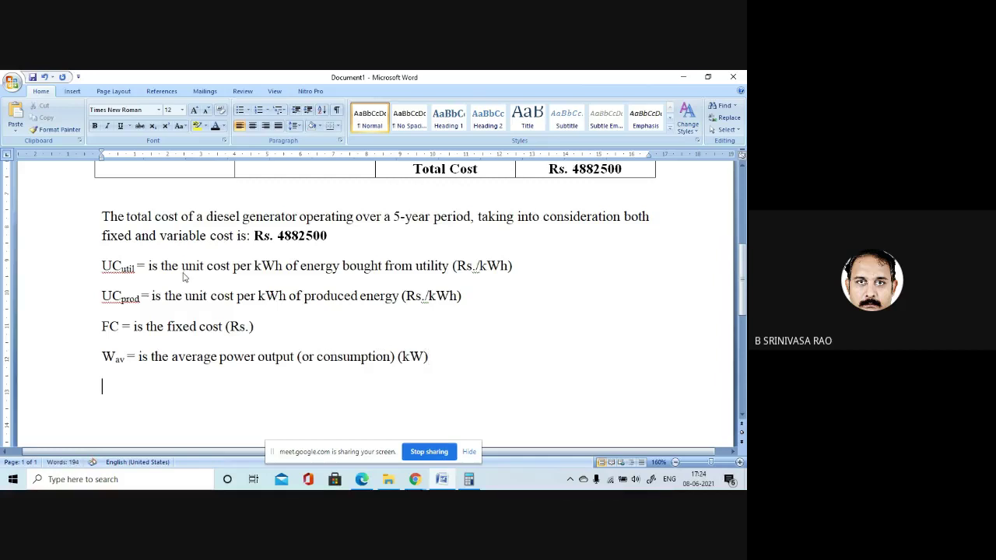
Step: Add the line 'n = is the number of hours of operation (hours)' with lowercase n
text(n)
key(Home)
key(Delete)
text(n = is the num)
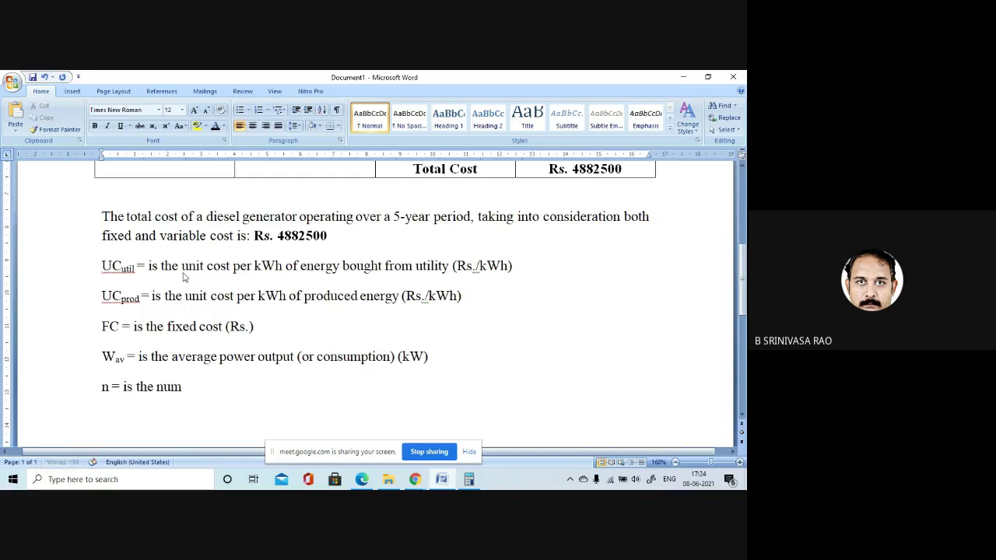
text(ber of hours )
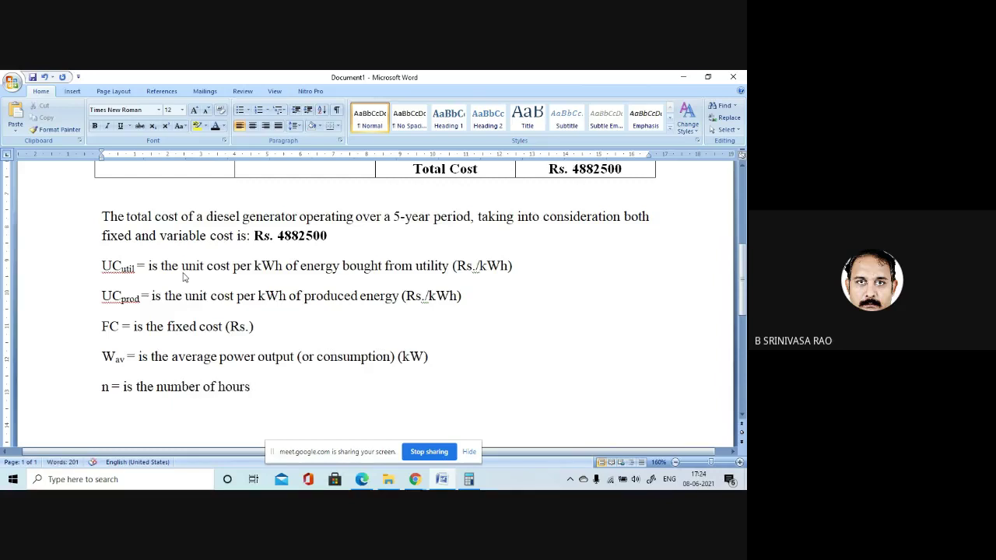
text(of operation (hours))
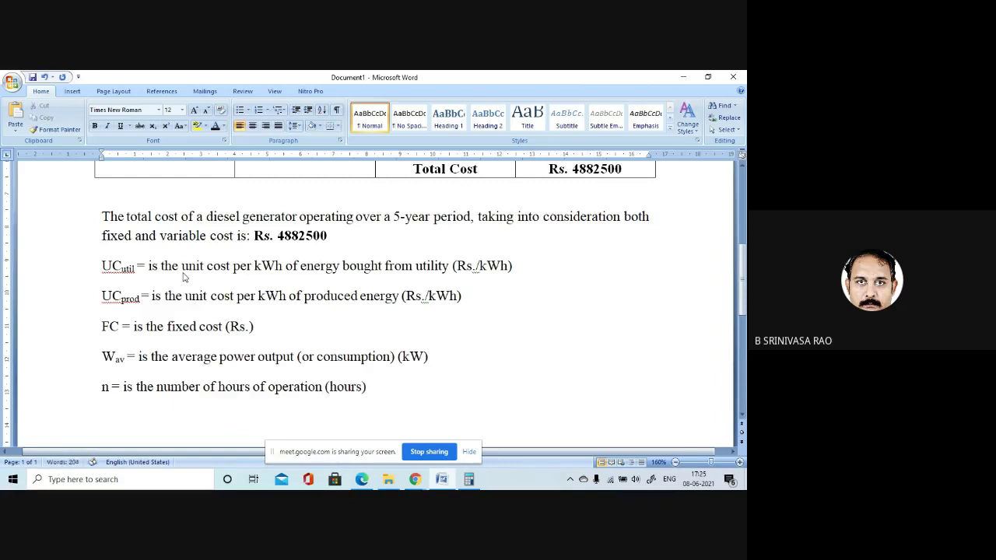
Step: Highlight the five definition lines, UCutil through n, in yellow
key(Return)
drag(376, 394, 133, 201)
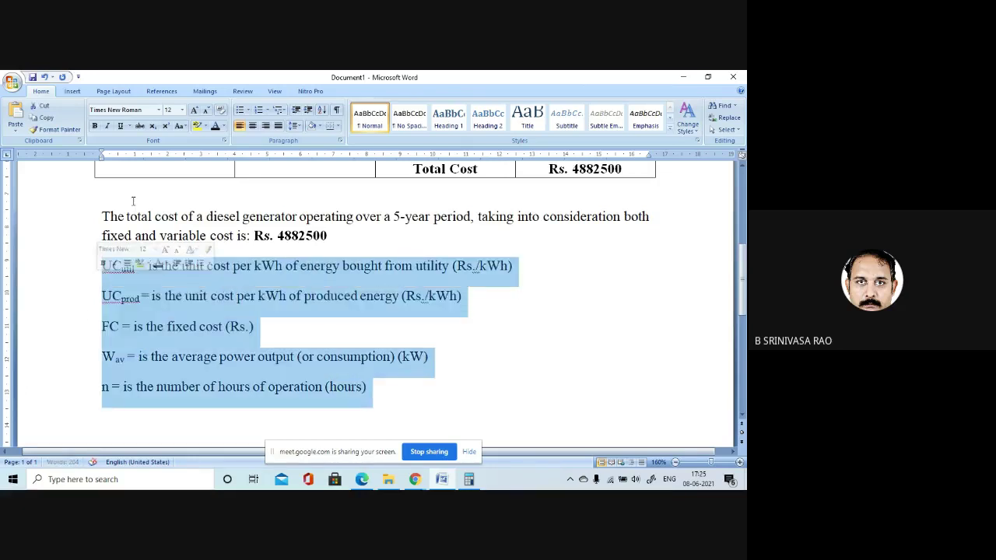
click(195, 127)
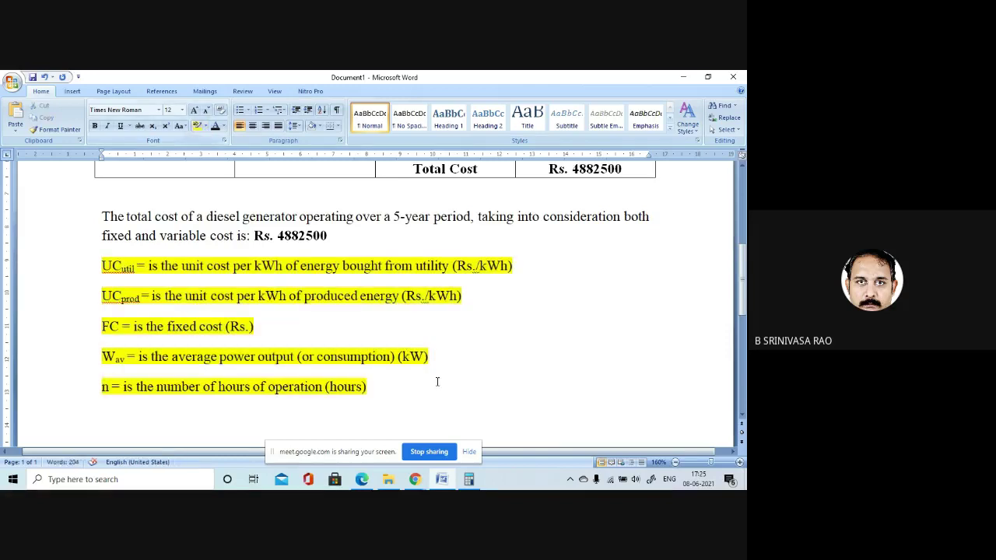
click(397, 389)
Step: Add a blank line below the definitions and select the UCutil symbol for reuse
click(103, 266)
click(388, 384)
key(Return)
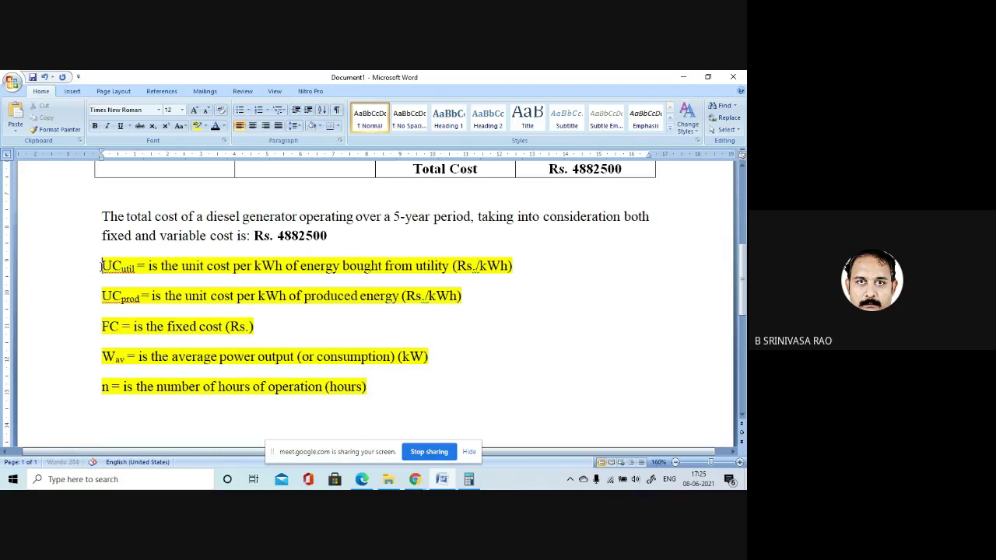
drag(101, 266, 134, 267)
key(ctrl+c)
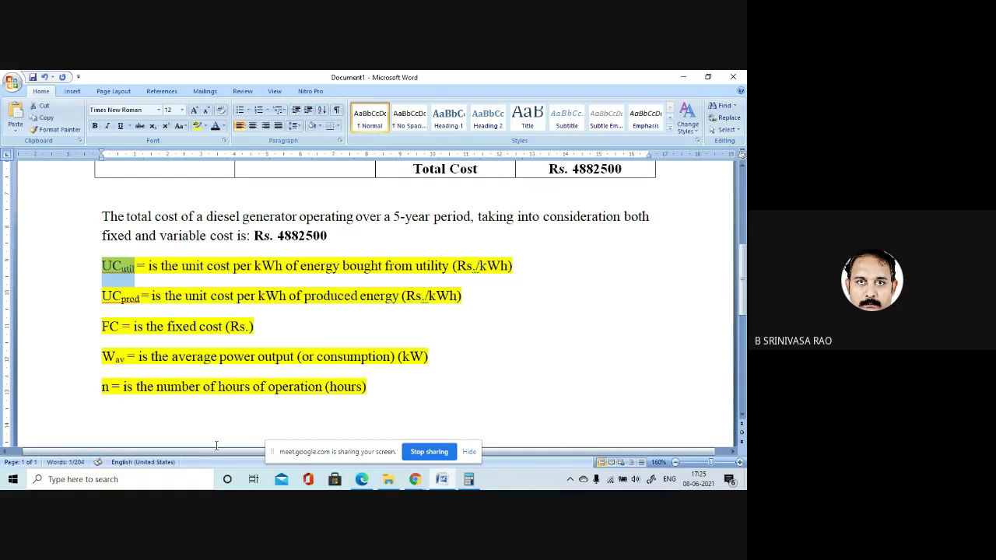
Step: Start the equation line with pasted UCutil and Wav symbols: 'UCutil x Wav x n = FC x ('
click(232, 425)
key(ctrl+v)
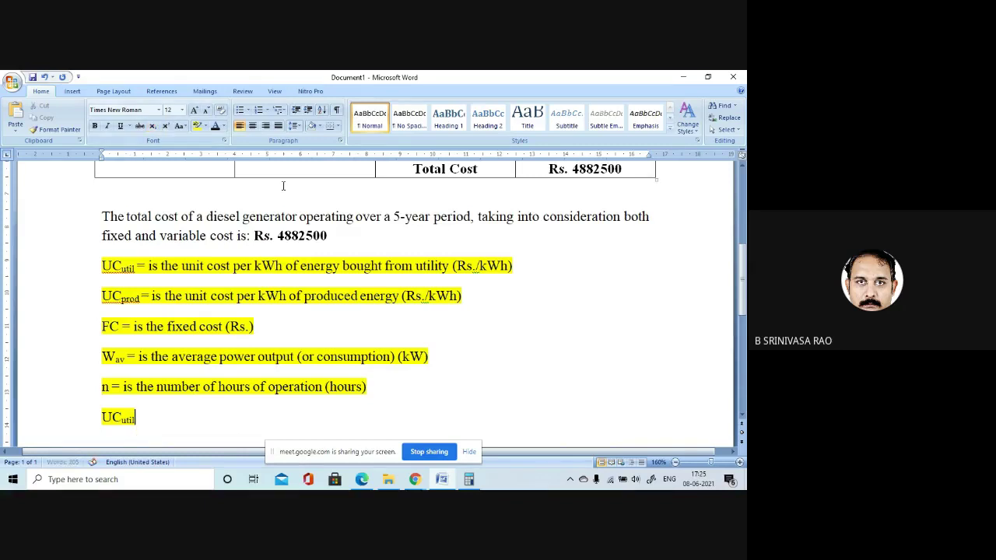
text(x)
click(103, 356)
drag(103, 357, 127, 358)
key(ctrl+c)
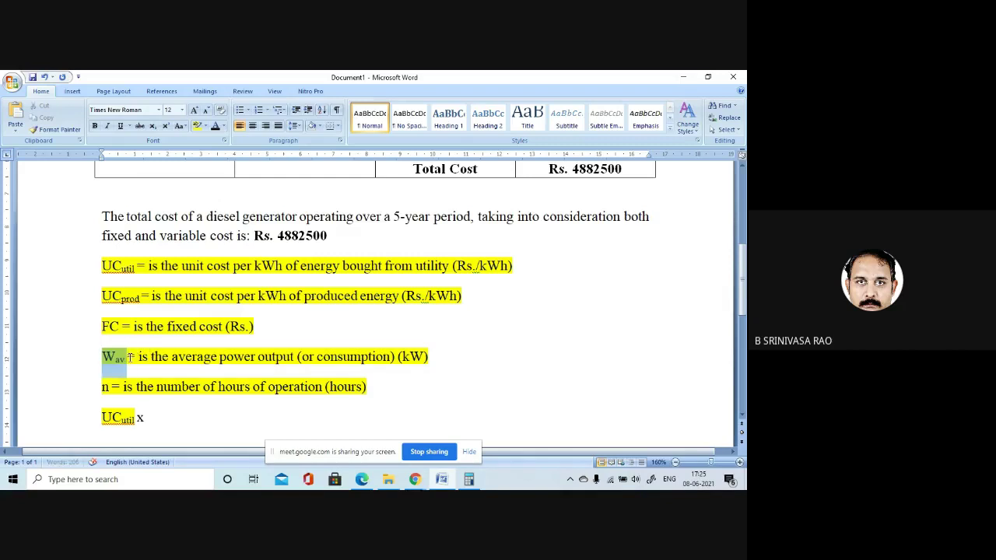
click(189, 416)
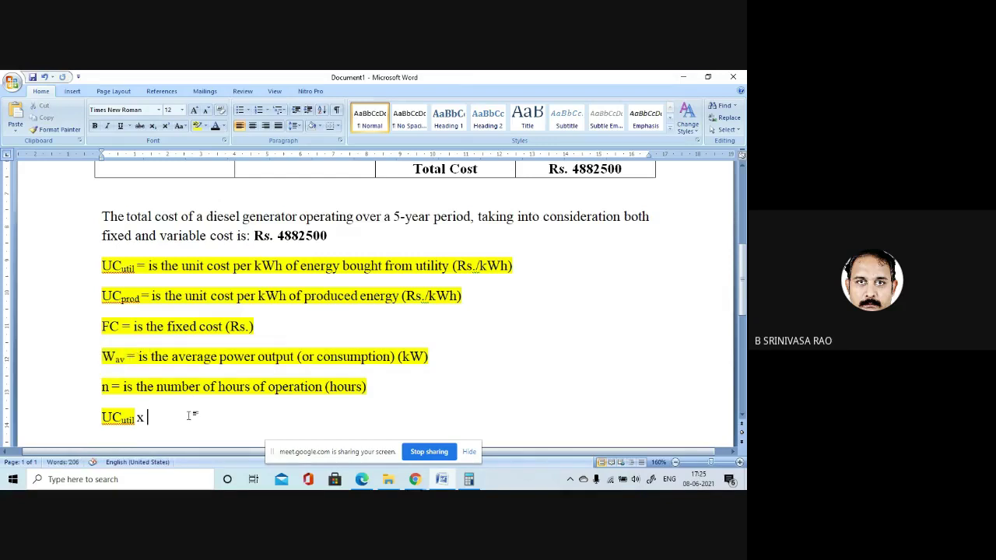
key(ctrl+v)
text(x)
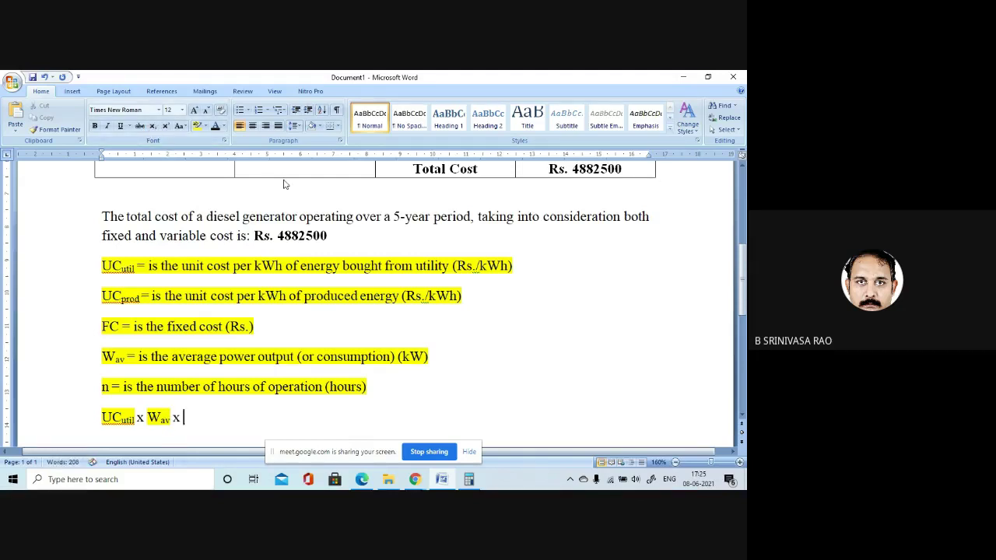
text( n = FC x ()
Step: Finish the equation with pasted UCprod, 'x Wav' with subscript av, and 'x n)'
drag(102, 297, 143, 297)
key(ctrl+c)
click(276, 417)
key(ctrl+v)
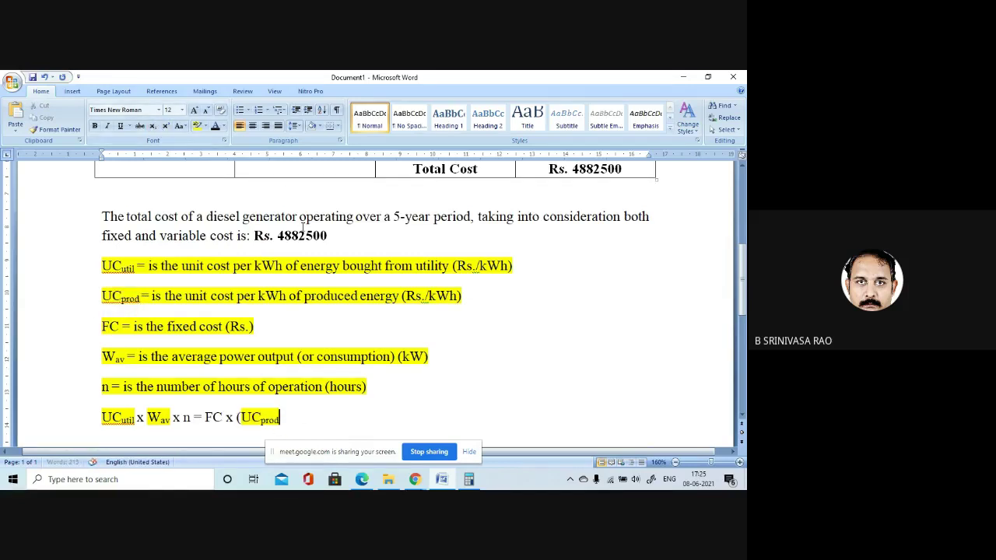
text(x Wa)
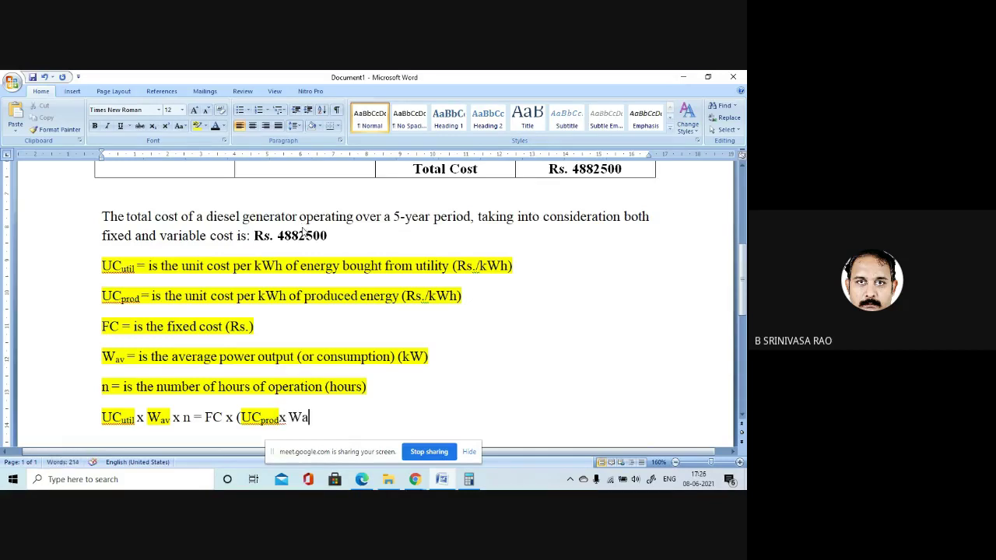
text(v)
key(shift+Left)
key(shift+Left)
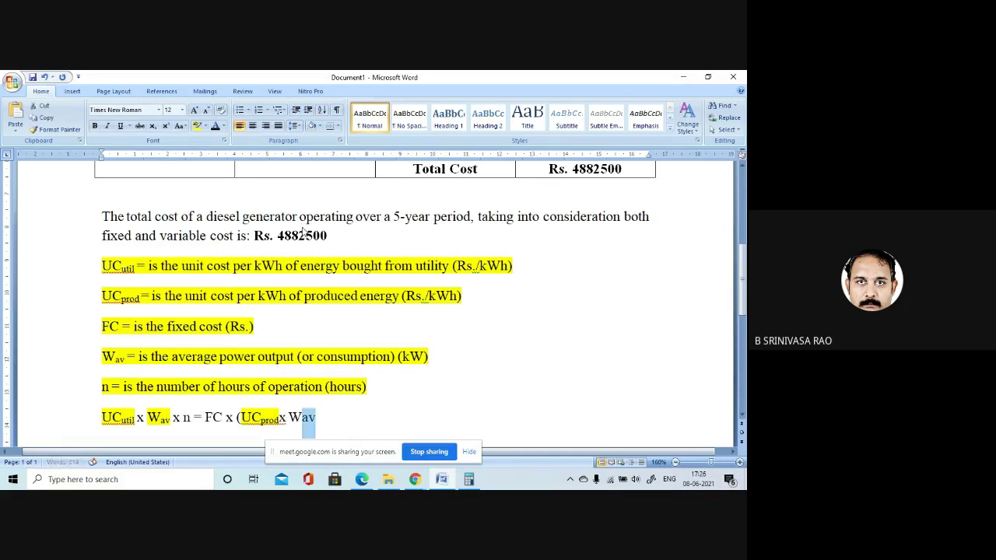
click(154, 128)
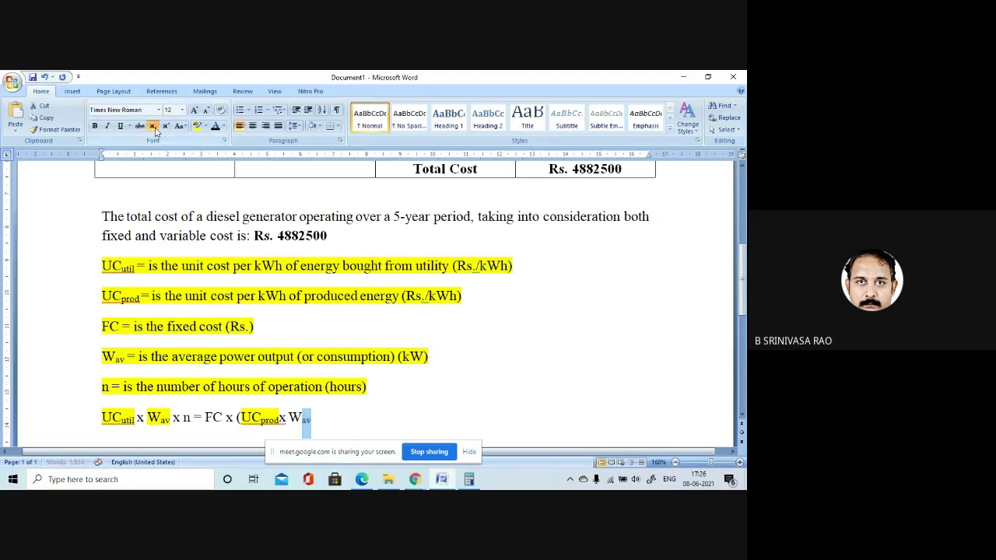
key(Right)
scroll(202, 175, down, 1)
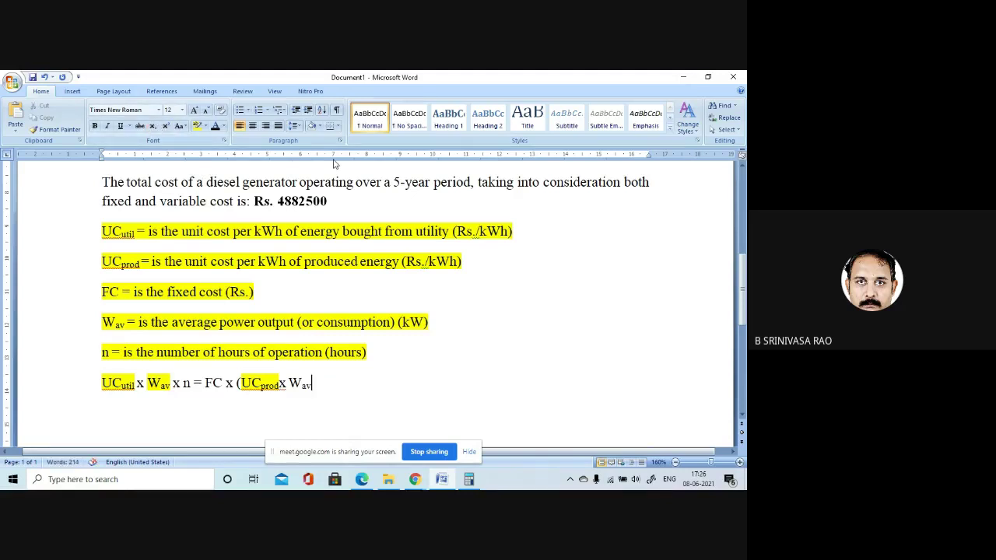
text(x n))
Step: Remove the highlight from the equation line, make it bold, and enlarge its font
drag(345, 382, 105, 383)
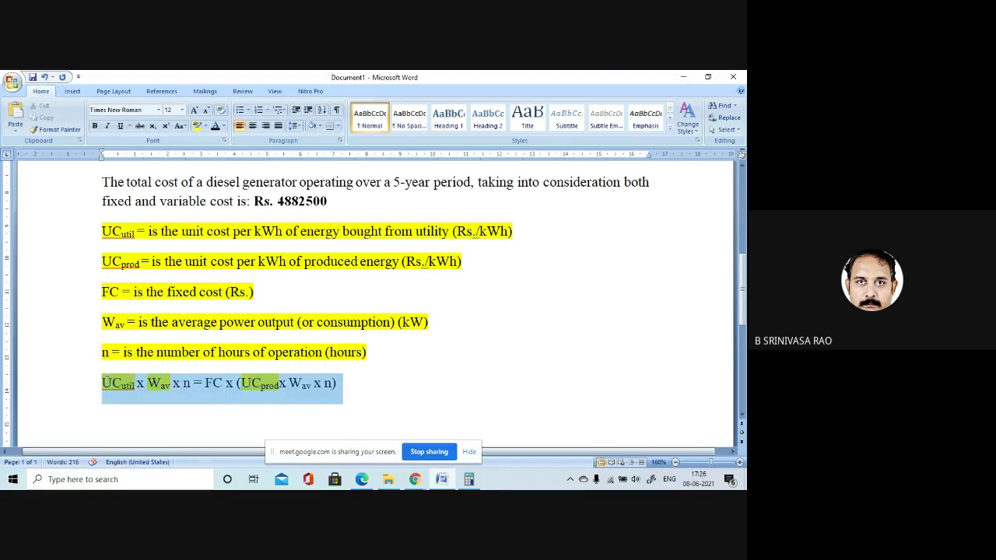
click(204, 127)
click(226, 189)
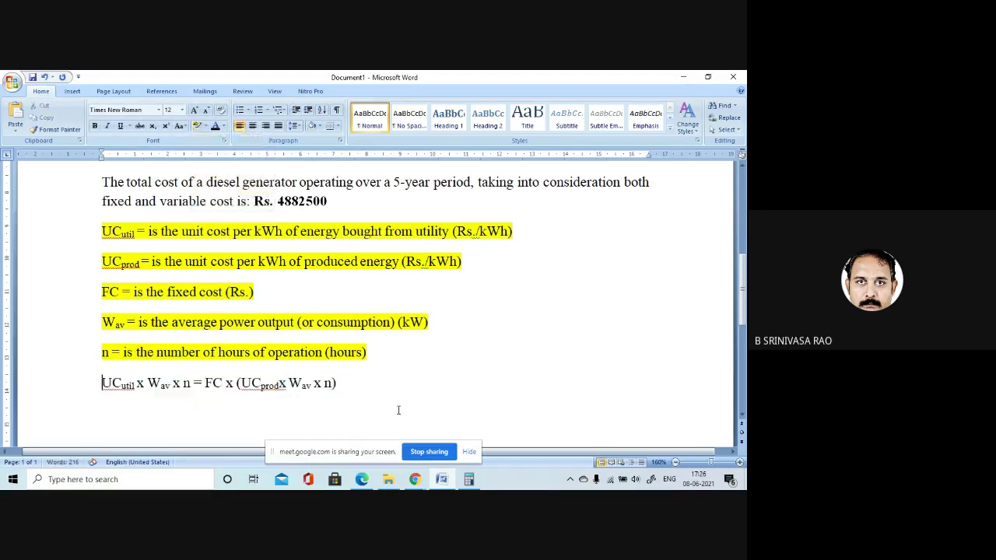
drag(342, 382, 106, 382)
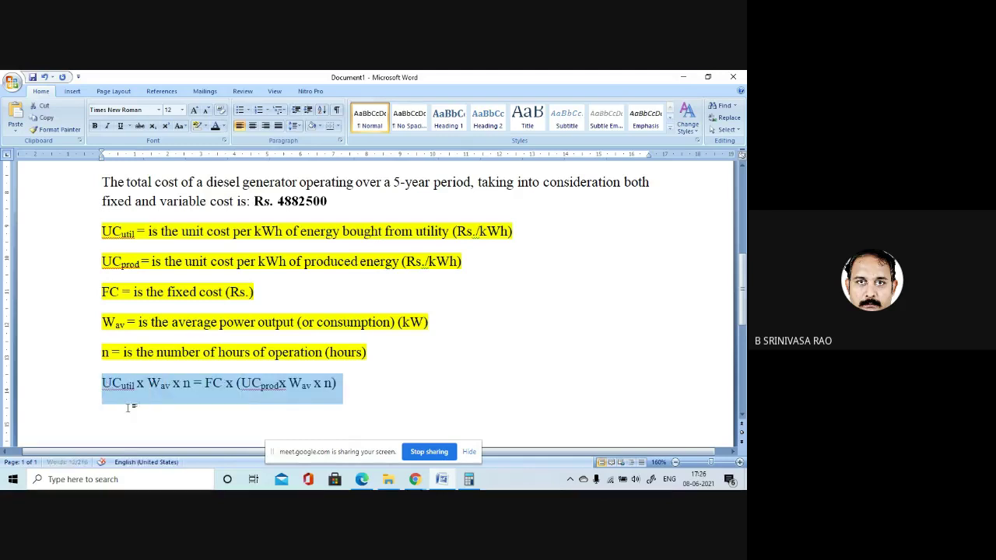
key(ctrl+b)
key(ctrl+shift+period)
key(ctrl+shift+period)
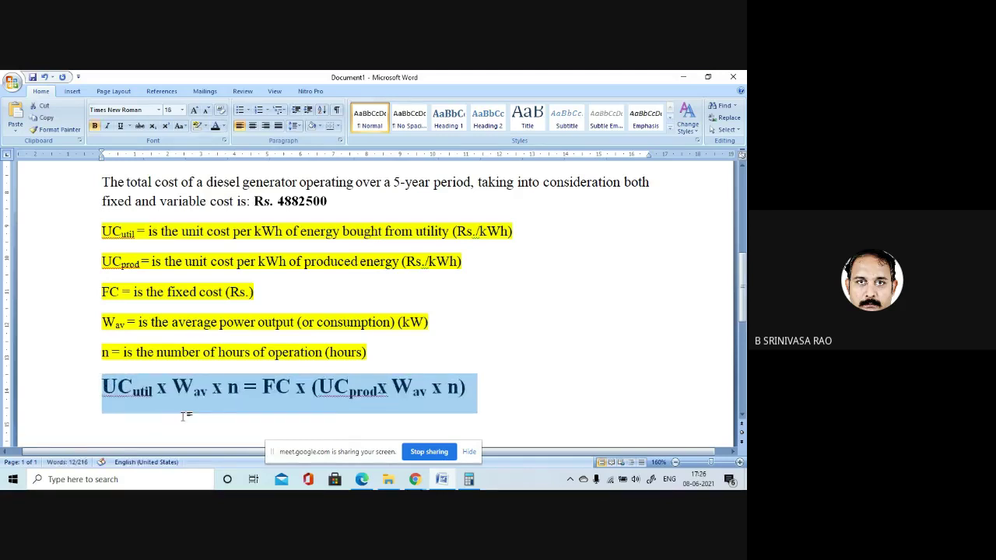
click(486, 389)
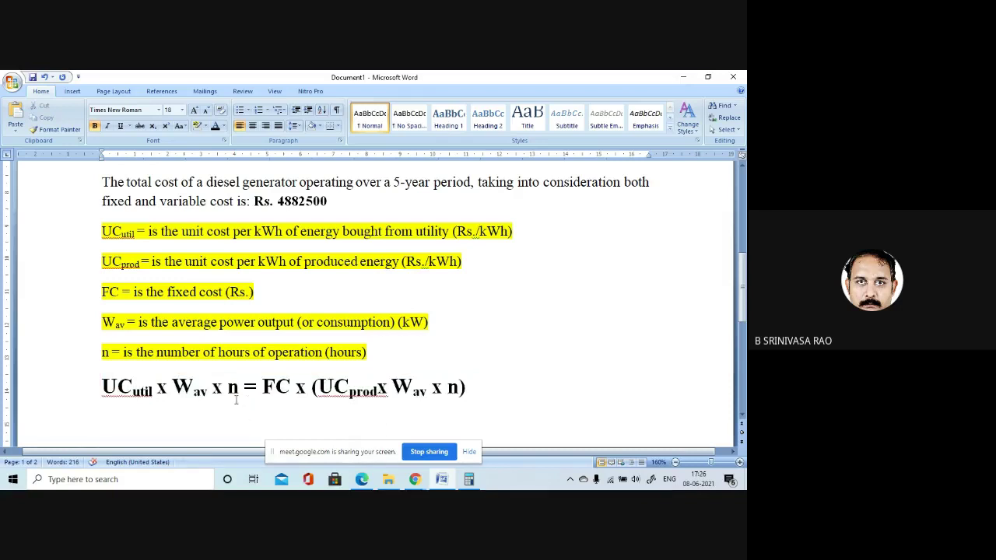
Step: Make each multiplication sign 'x' in the equation non-bold, then bring up Save As
double_click(161, 387)
double_click(216, 386)
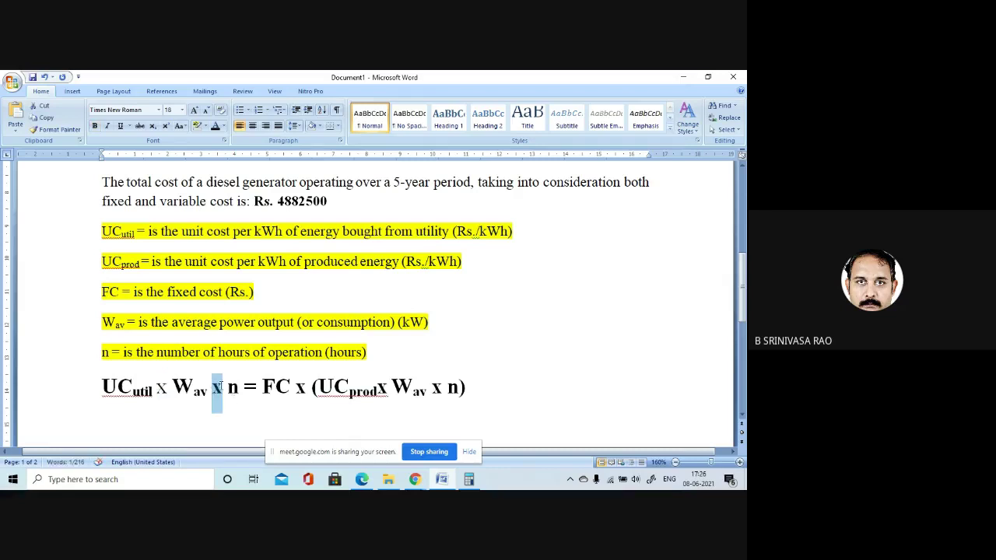
double_click(299, 386)
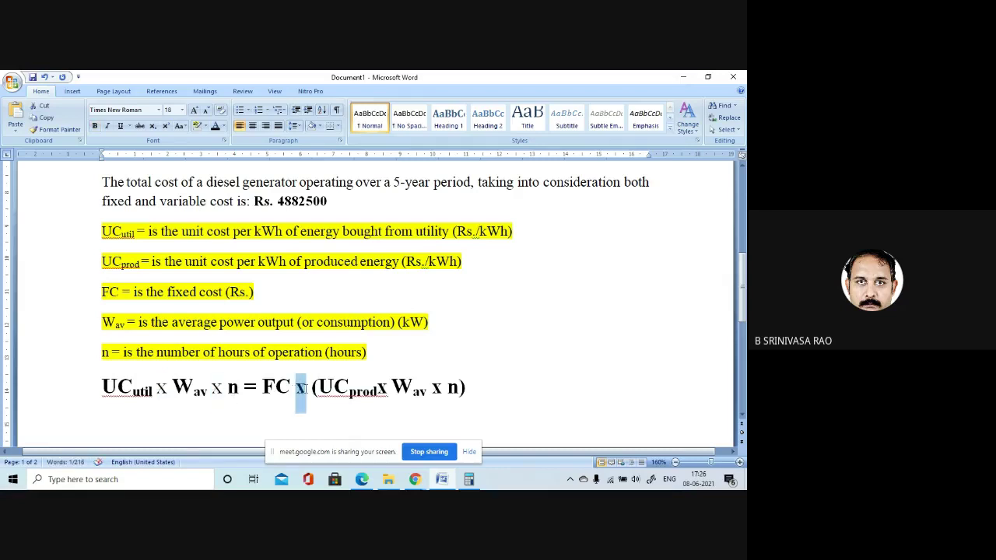
click(384, 418)
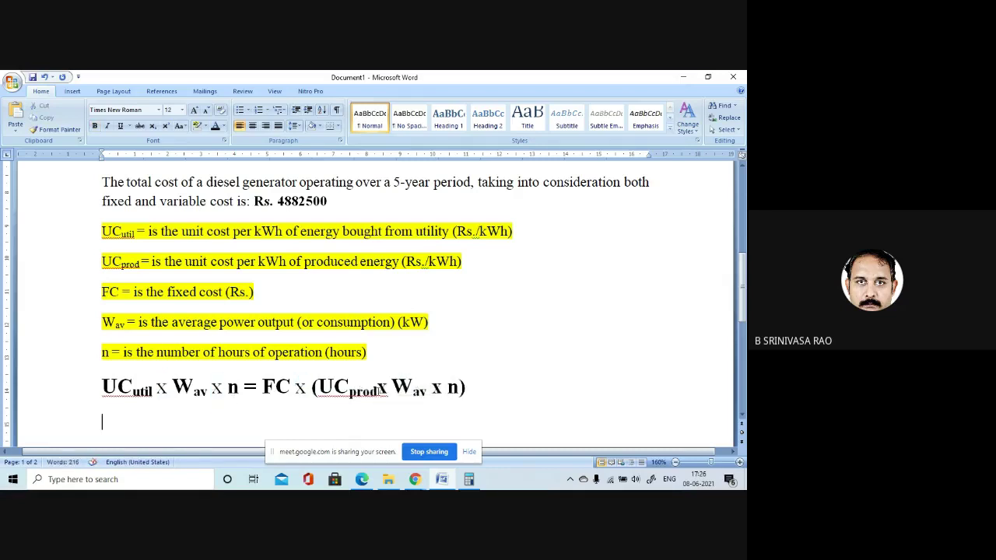
double_click(381, 388)
key(Left)
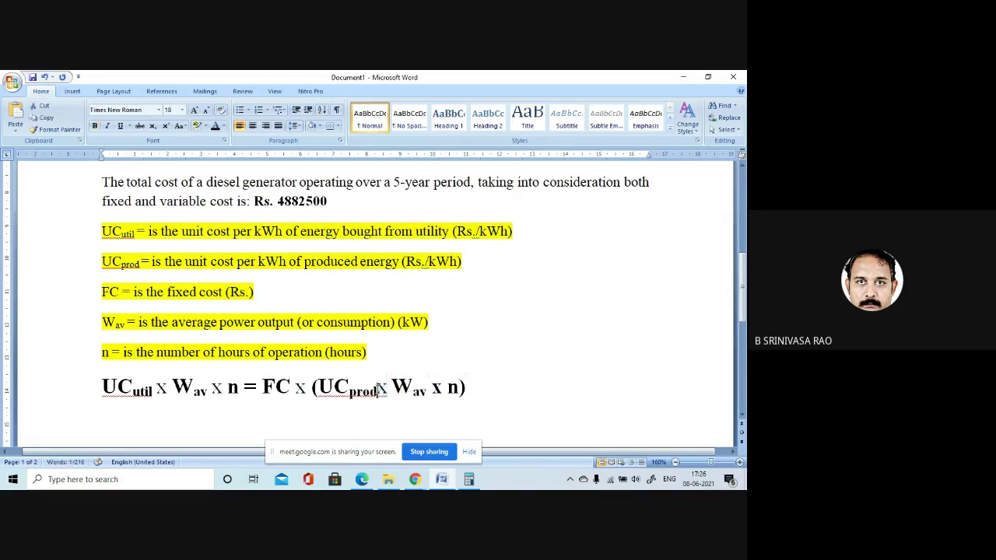
double_click(440, 386)
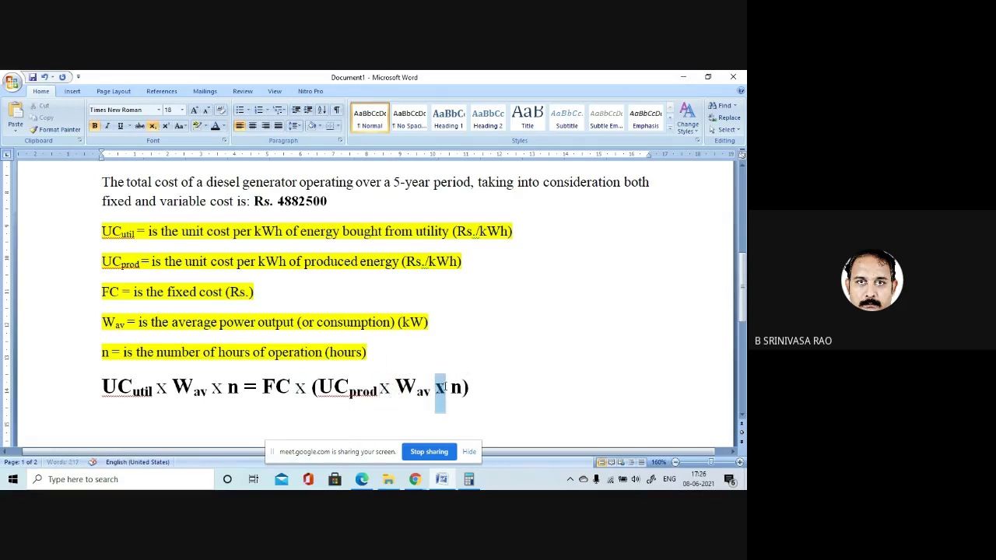
click(471, 388)
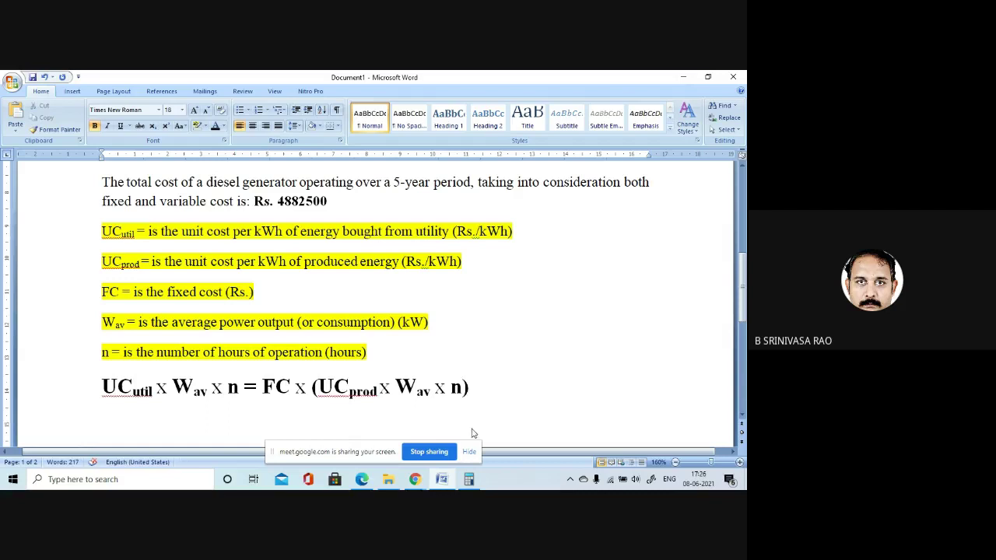
key(ctrl+s)
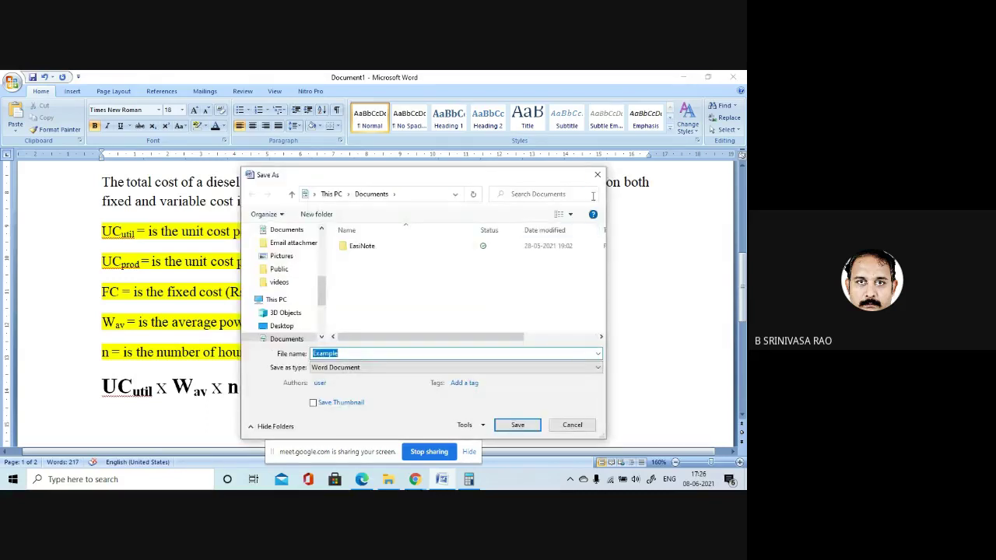
Step: Close the Save As dialog without saving the document
click(597, 174)
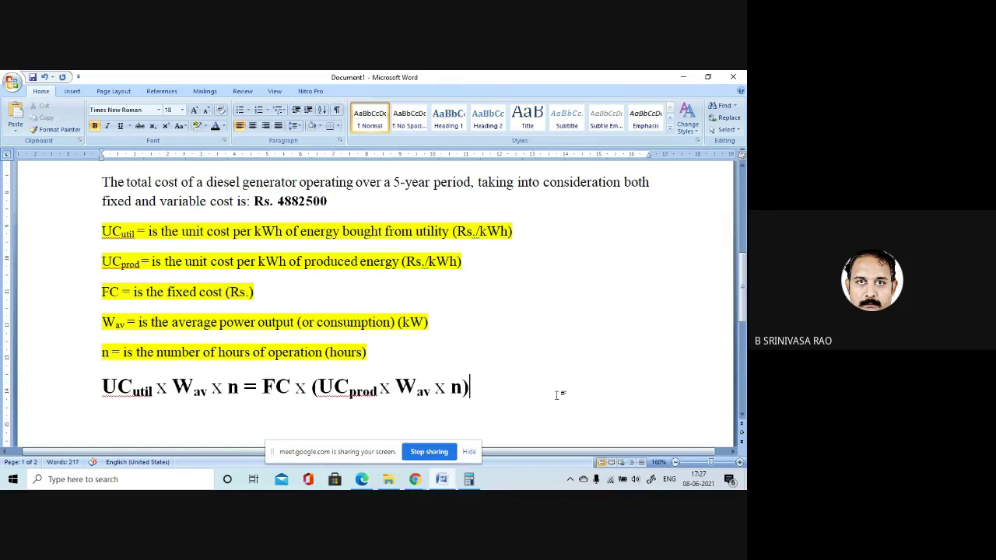
Step: Insert a line break before the Example-2 heading to push it onto the next page
scroll(352, 377, down, 5)
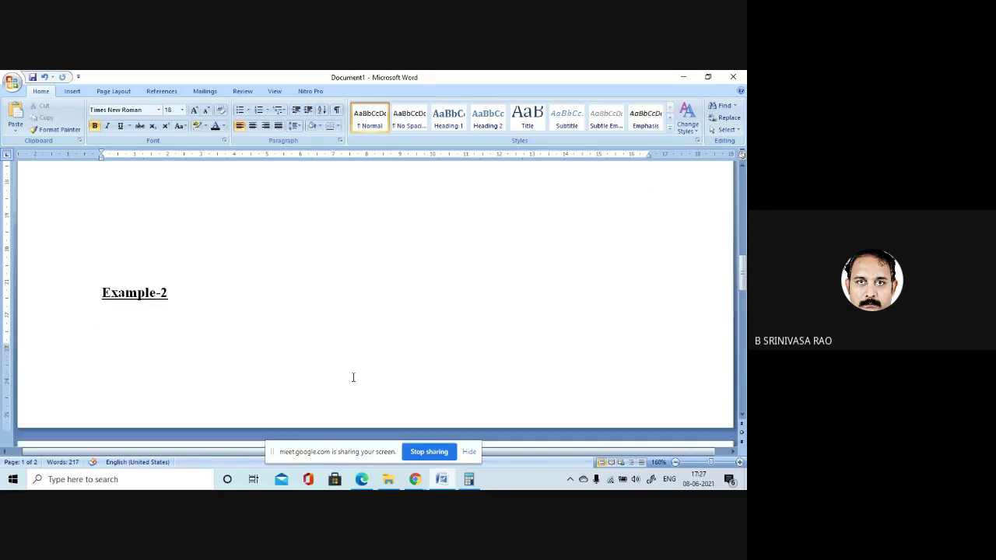
scroll(353, 377, down, 1)
click(88, 258)
key(Left)
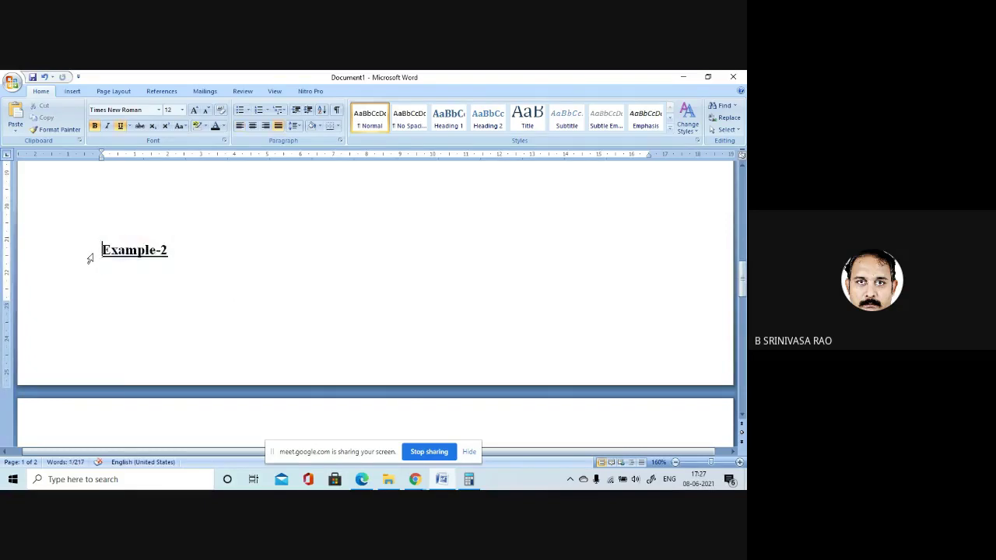
key(Return)
key(Return)
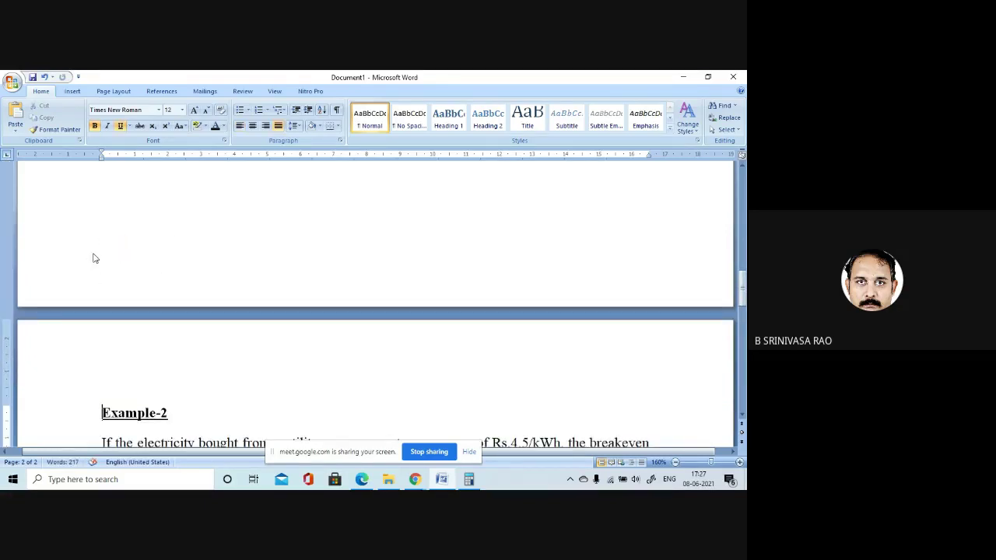
Step: Scroll back up to review the highlighted definitions and the cost table above the equation
scroll(293, 329, down, 5)
scroll(295, 330, up, 1)
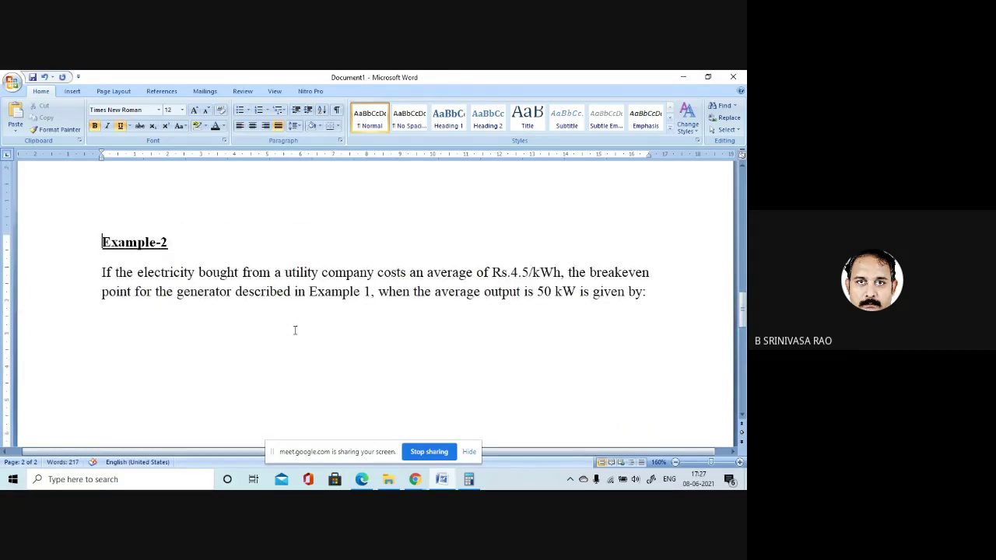
scroll(295, 330, up, 8)
scroll(295, 330, up, 6)
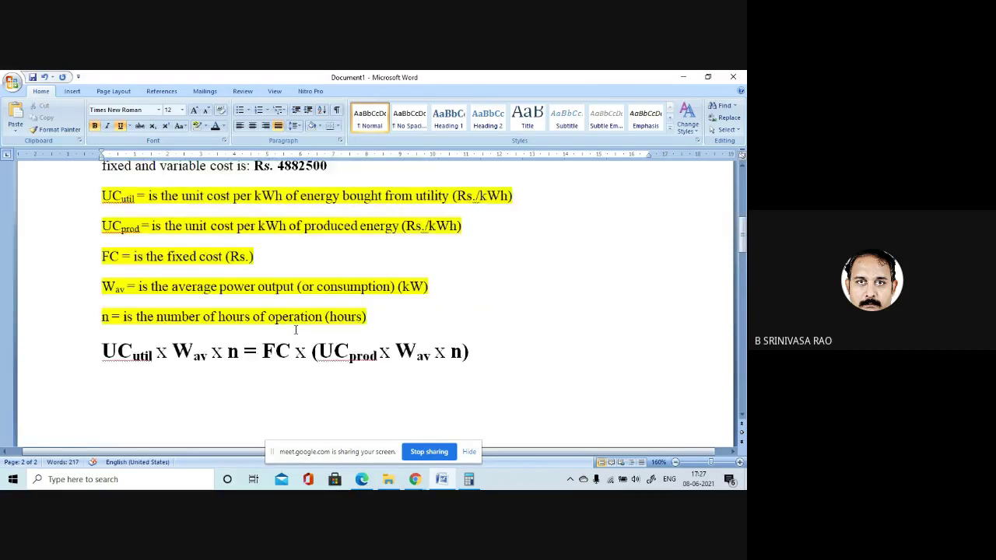
scroll(295, 329, down, 9)
scroll(295, 329, up, 1)
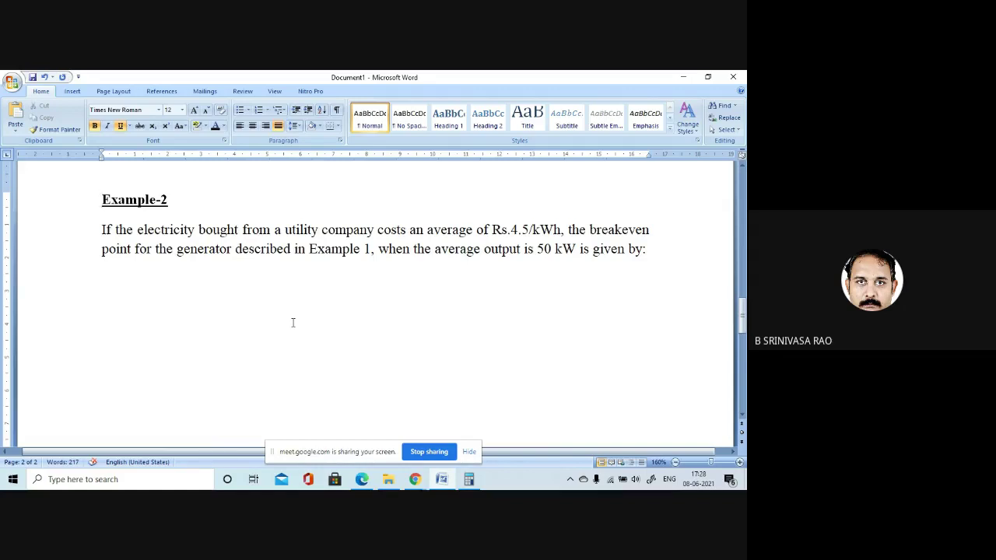
scroll(315, 331, up, 10)
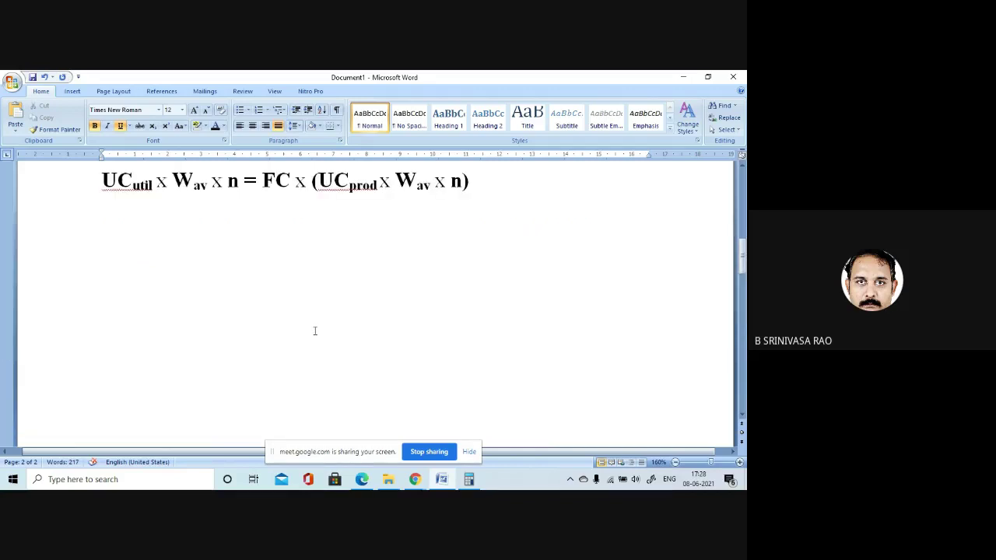
scroll(315, 330, up, 5)
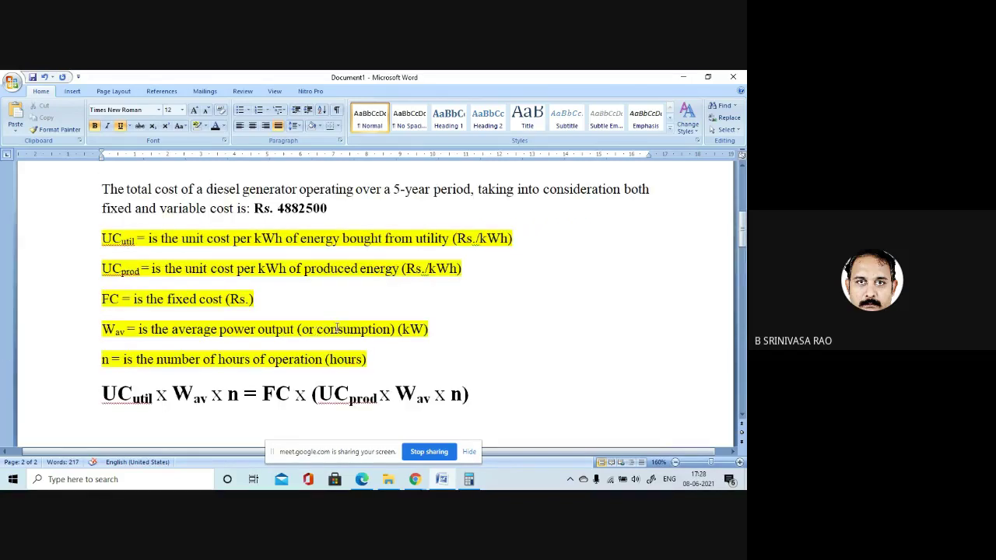
scroll(315, 330, up, 6)
Step: Paste a copy of the Example-1 capital-cost paragraph under the Example-2 heading
double_click(103, 243)
key(ctrl+c)
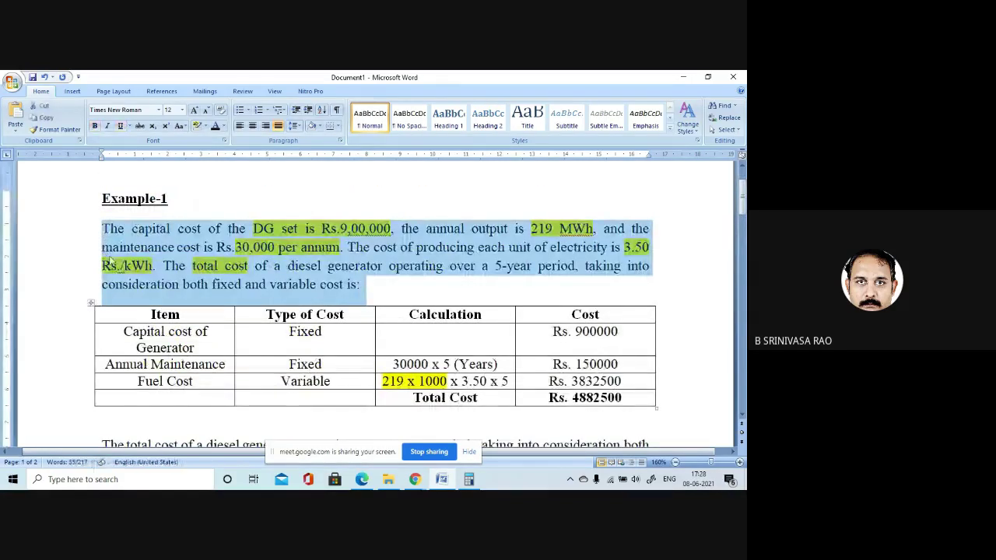
scroll(281, 358, down, 6)
scroll(280, 360, down, 10)
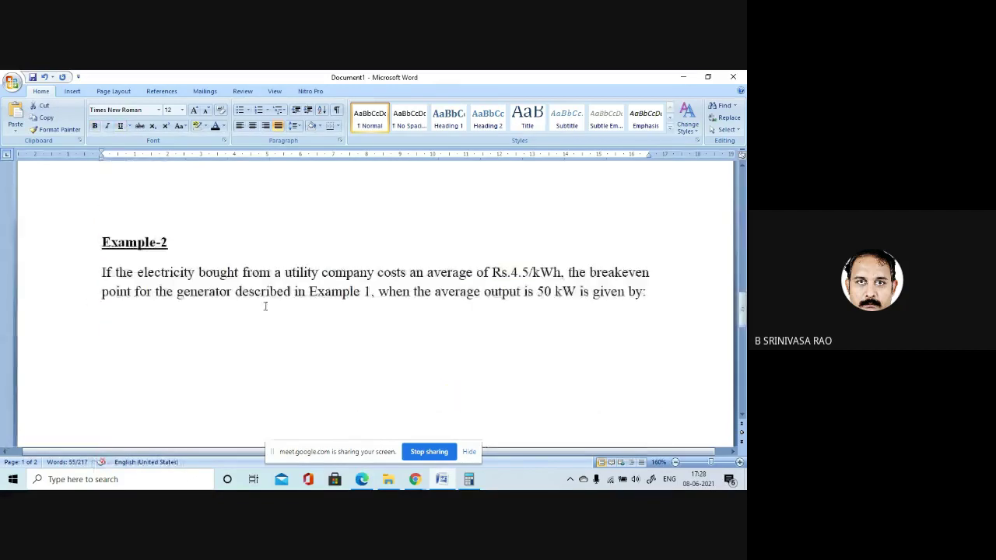
click(218, 247)
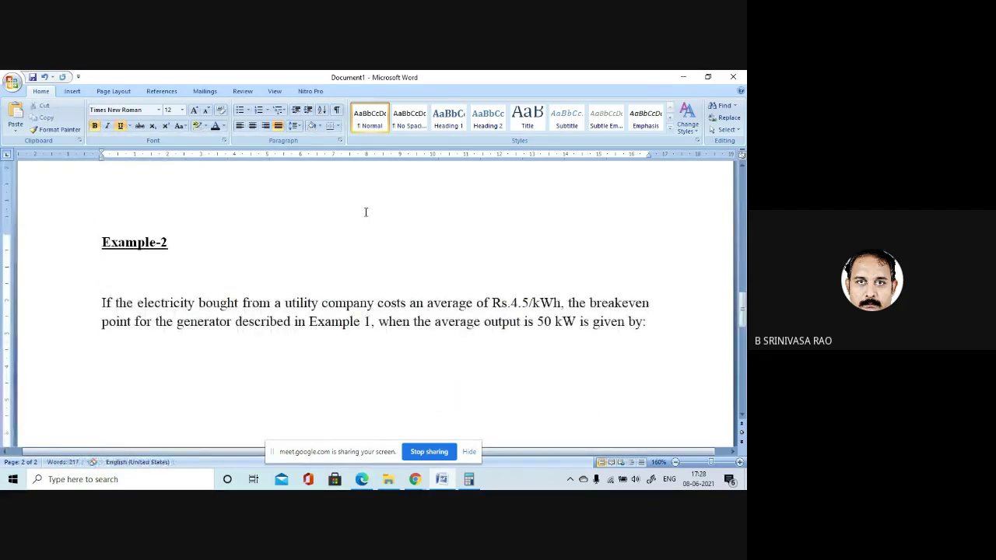
key(ctrl+v)
Step: Select the breakeven question below the pasted paragraph to review it, then deselect it
click(104, 388)
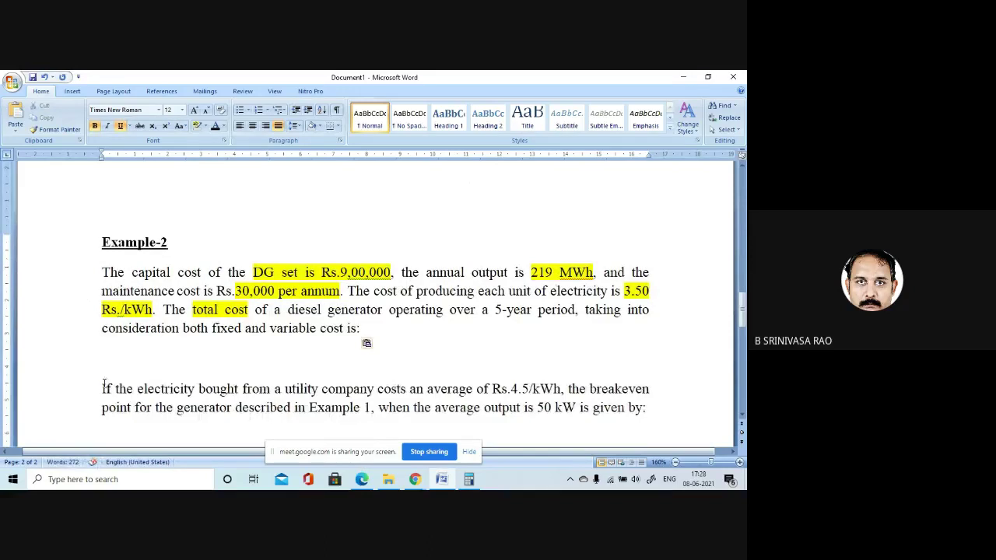
drag(104, 388, 681, 411)
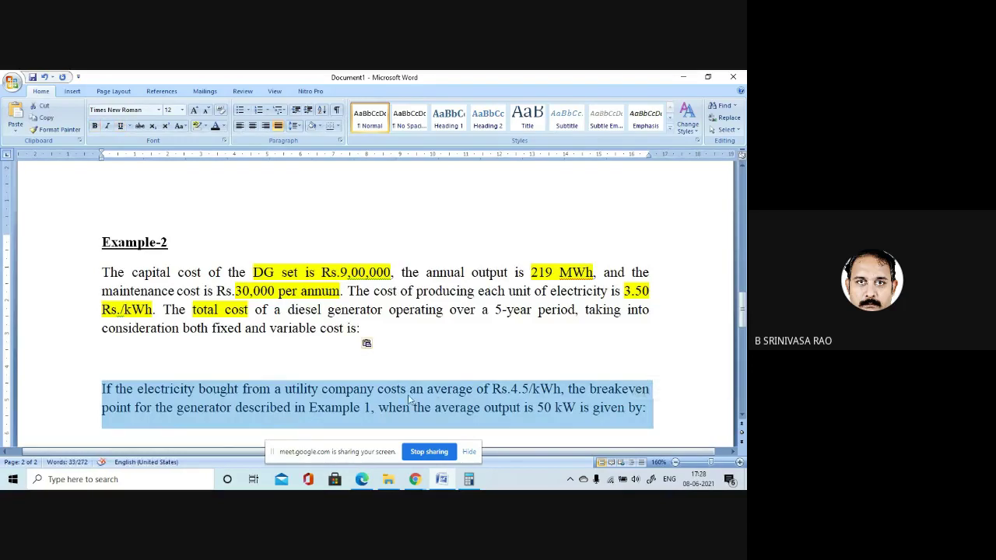
click(410, 393)
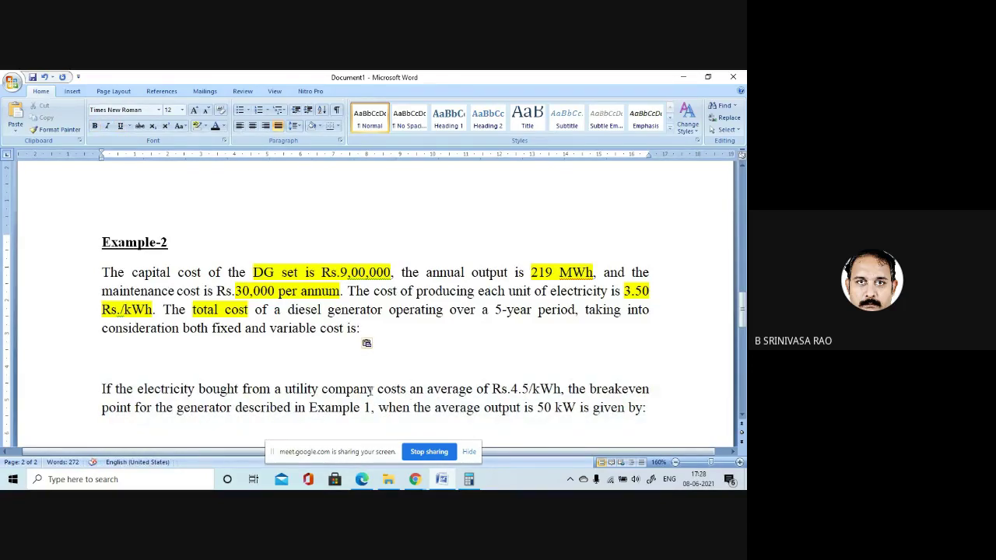
scroll(389, 358, up, 10)
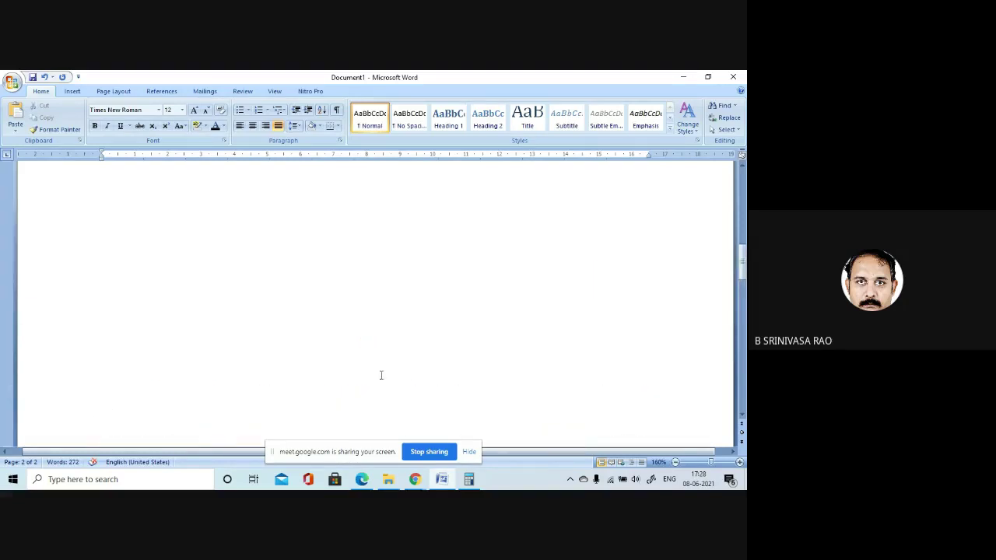
Step: Paste the equation UCutil x Wav x n = FC x (UCprod x Wav x n) below the Example-2 question
drag(503, 227, 98, 222)
key(ctrl+c)
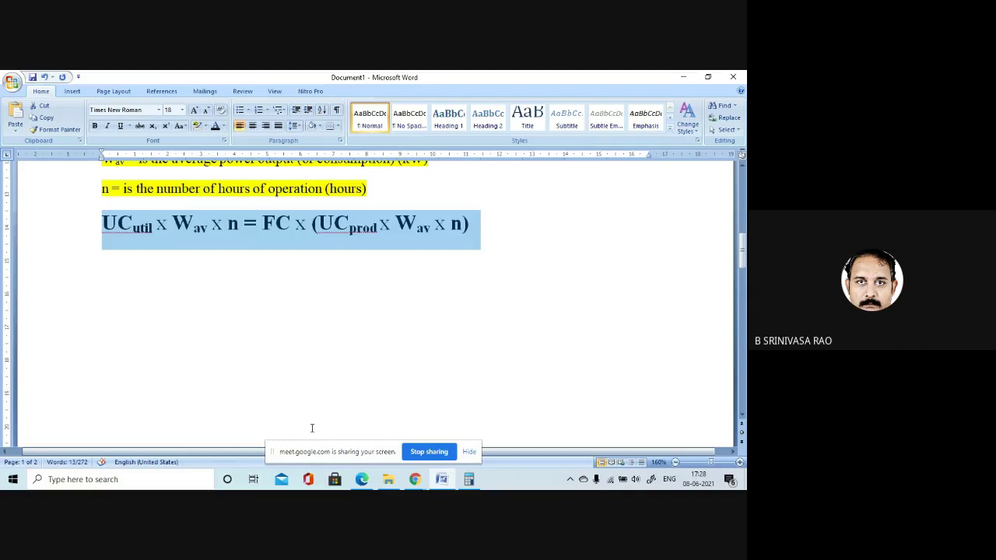
scroll(312, 428, up, 1)
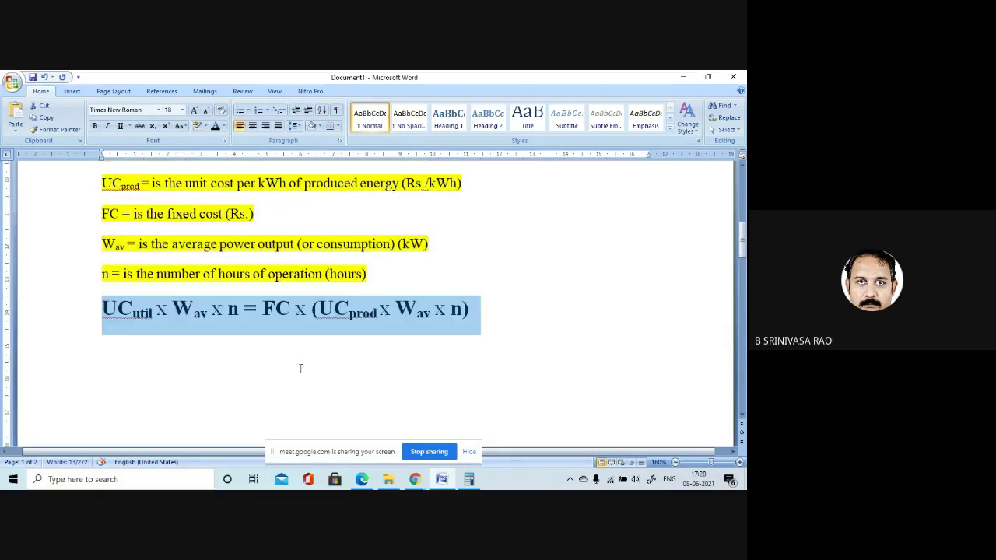
scroll(300, 369, up, 1)
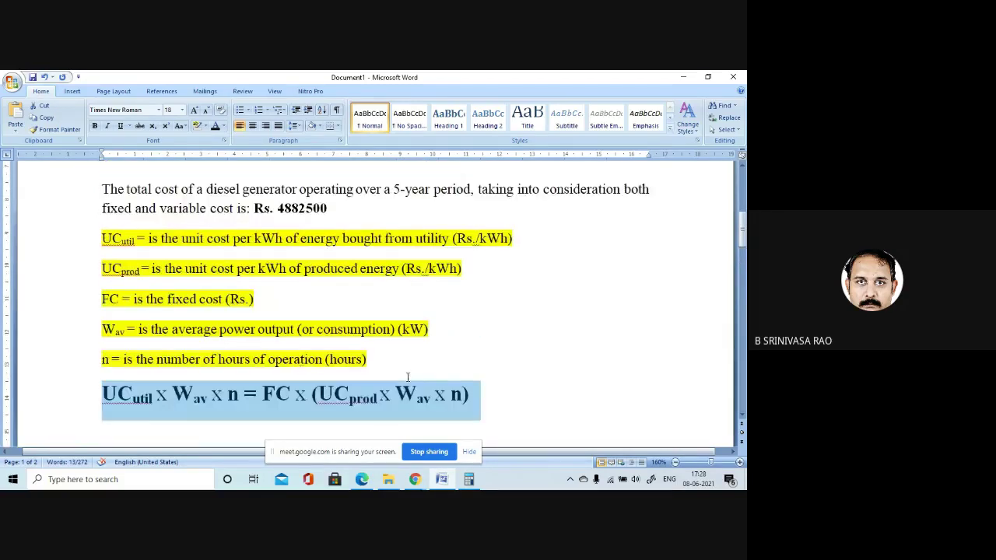
scroll(406, 380, down, 5)
scroll(407, 379, down, 5)
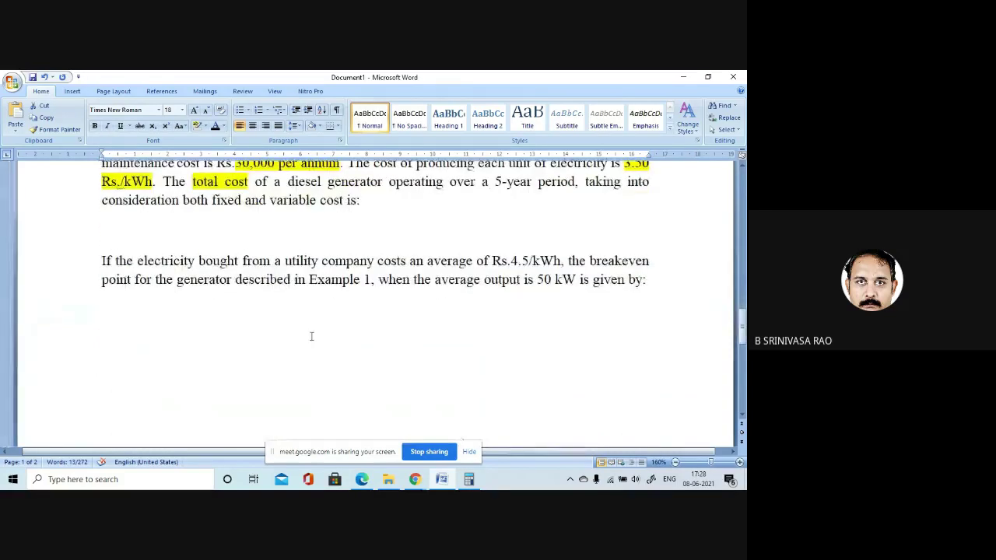
click(161, 329)
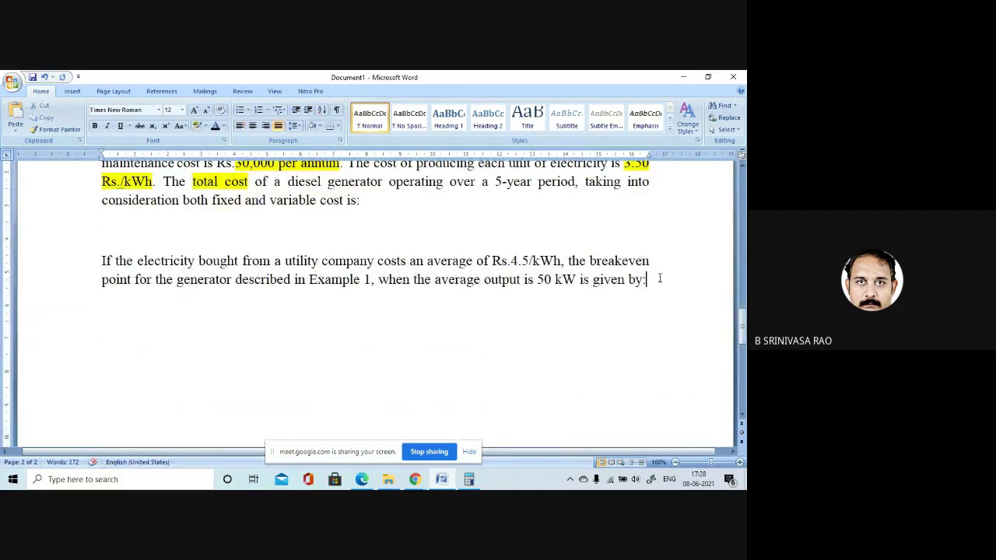
key(ctrl+v)
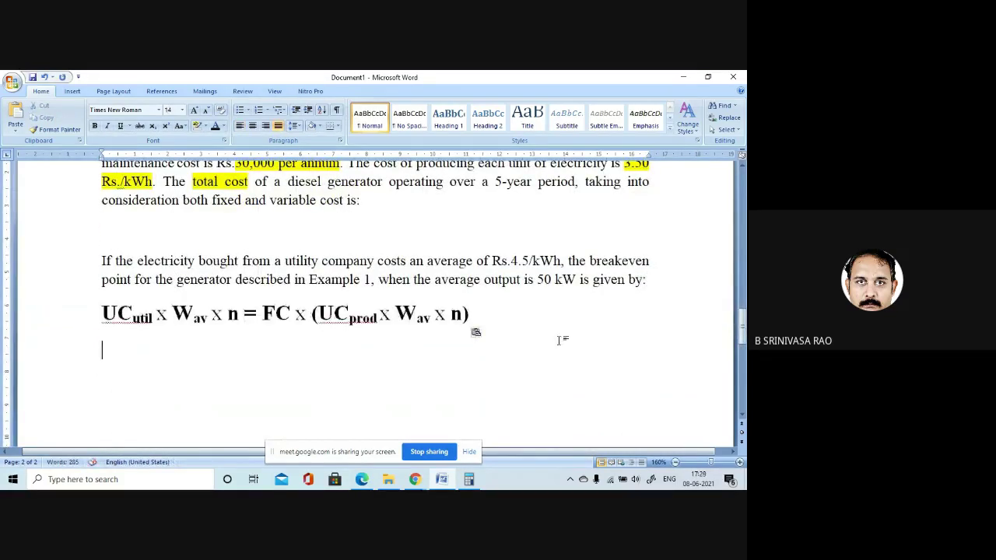
scroll(561, 338, up, 1)
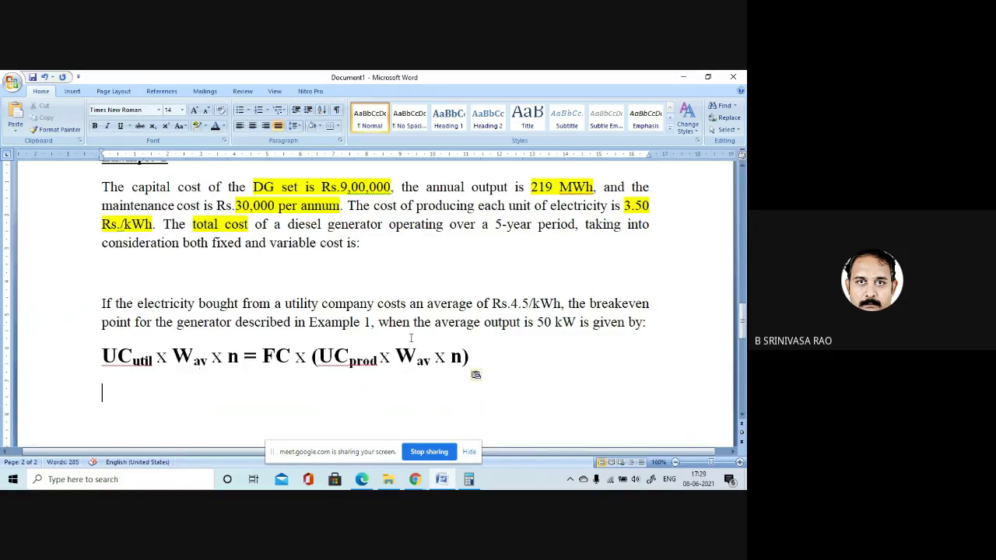
Step: Type the substituted line 4.5 x 50 x n = (900000 + 150000) below the pasted equation
drag(172, 356, 209, 361)
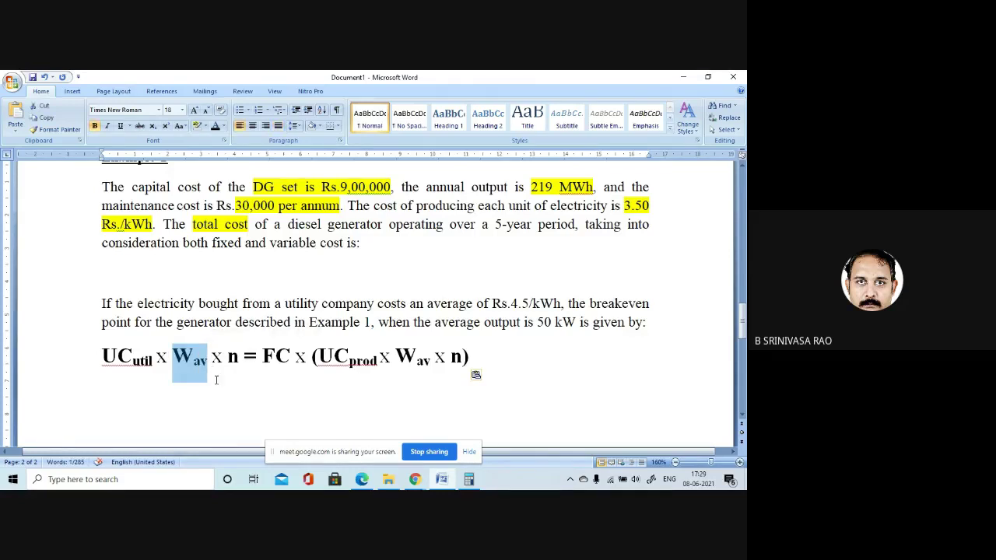
click(158, 392)
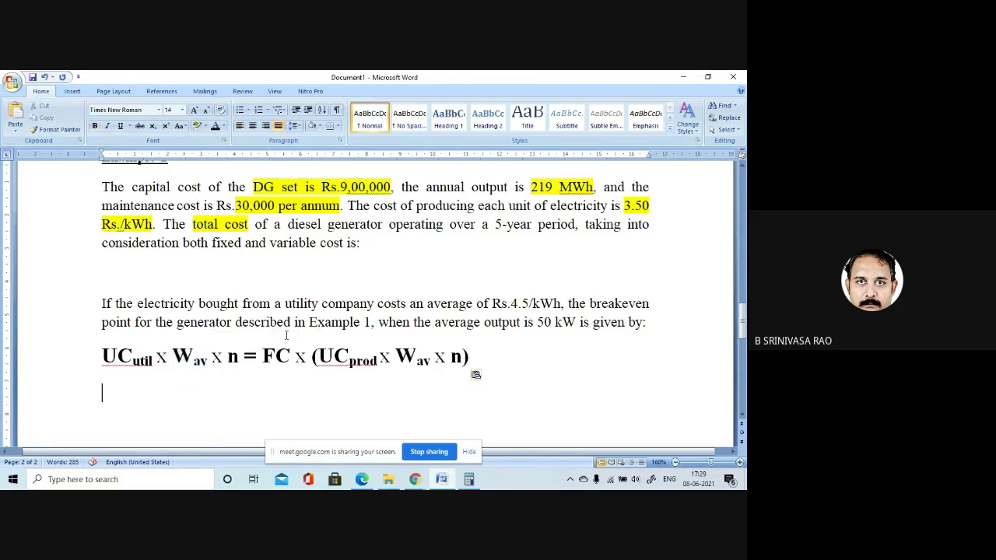
text(4.5 x)
text(50 x n = )
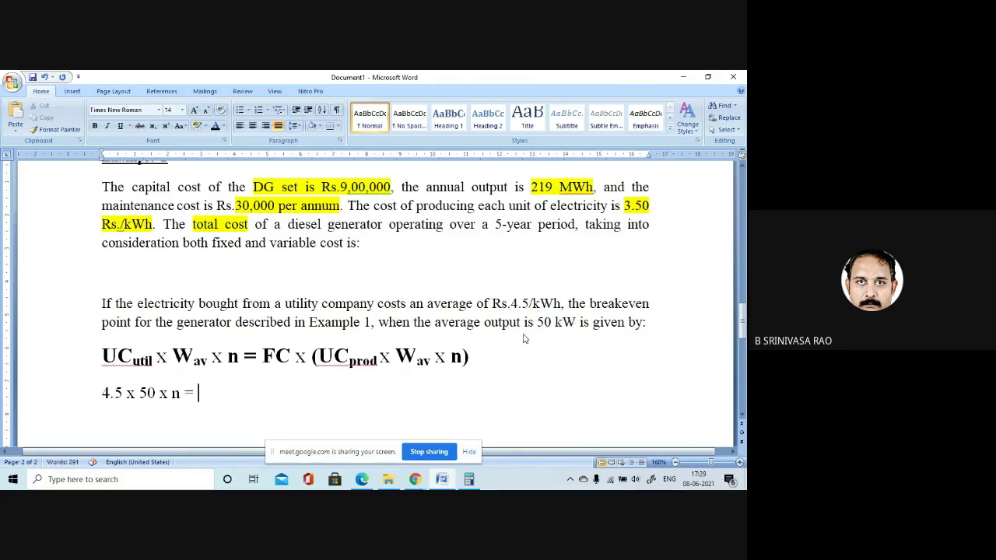
text((900000 + 15)
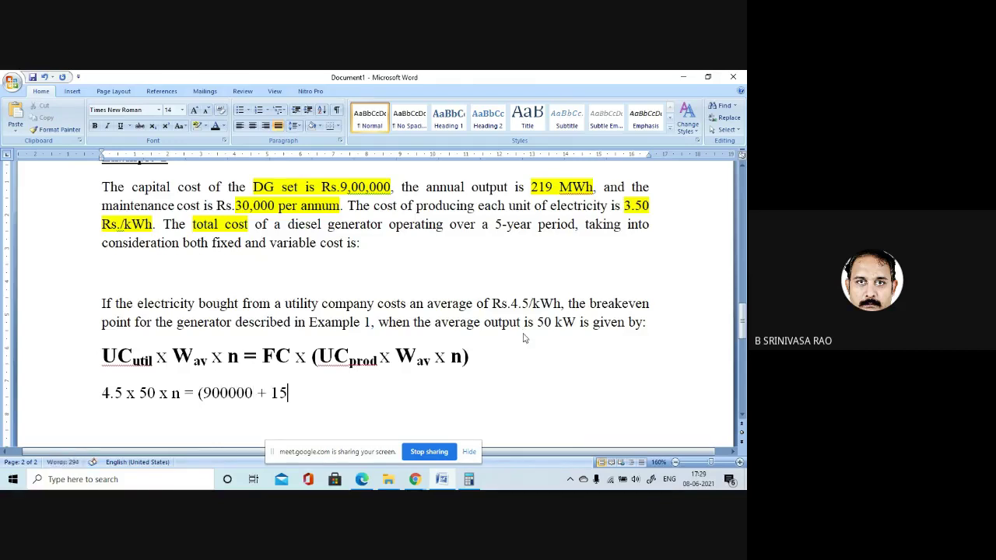
text(0000))
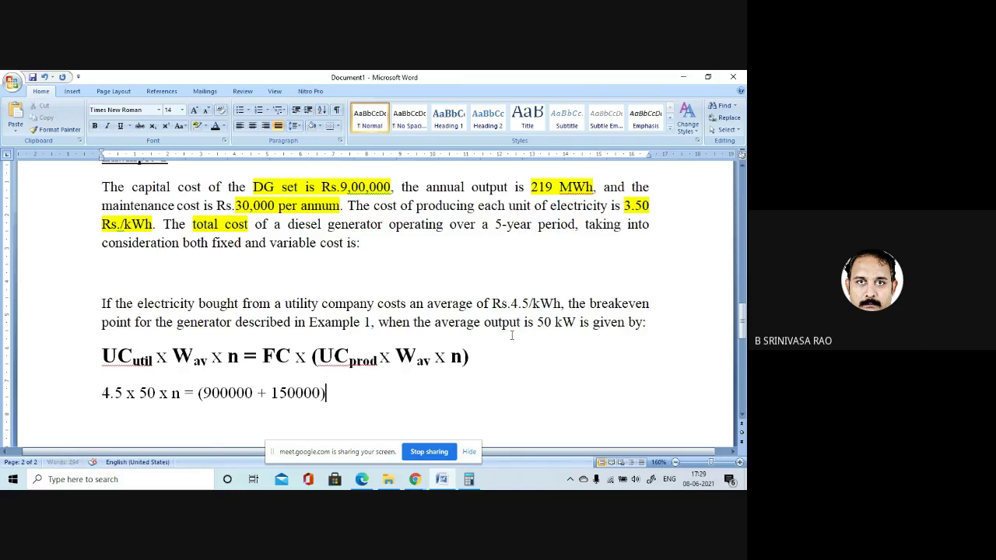
Step: Check the Rs. 150000 maintenance cost in the table, then return to the substituted line
scroll(512, 336, up, 10)
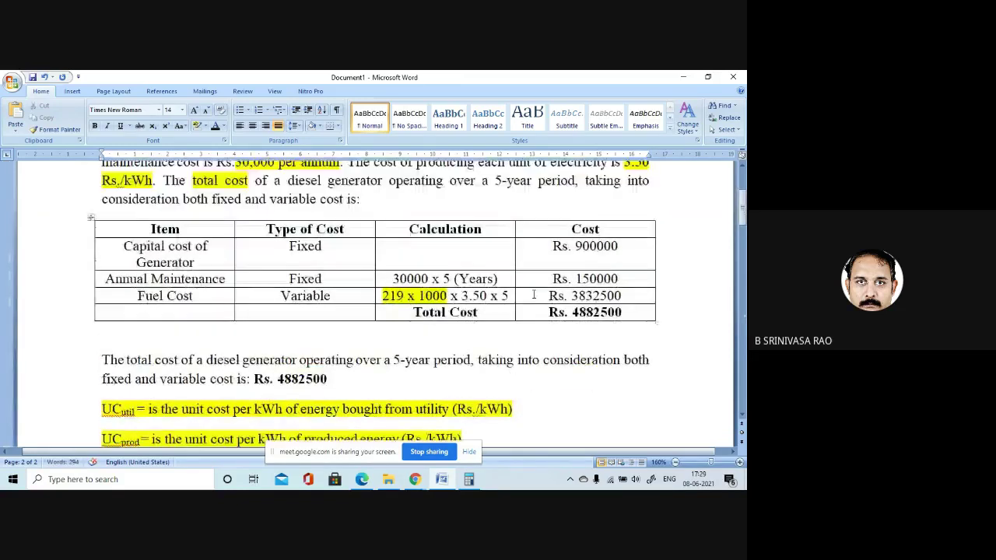
drag(551, 246, 626, 282)
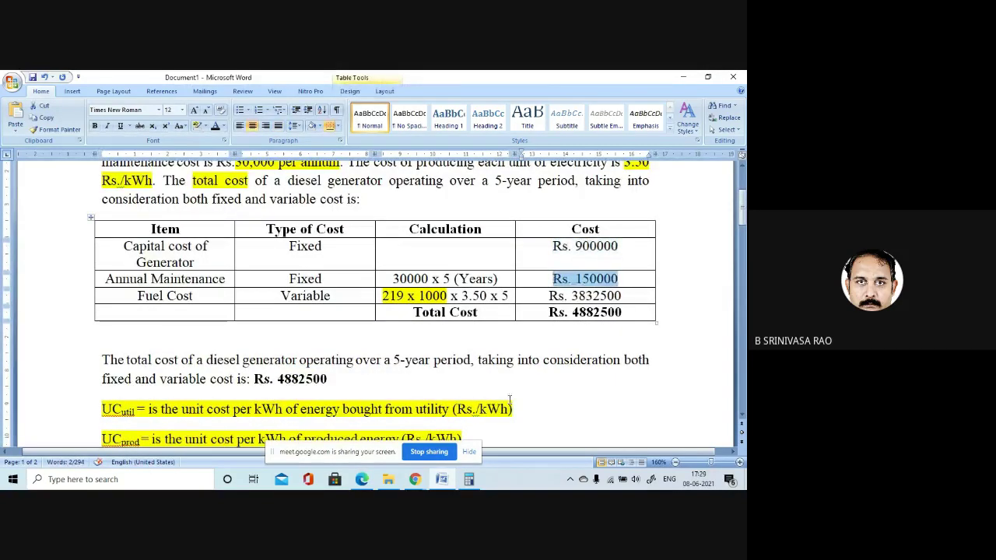
scroll(510, 400, down, 10)
scroll(510, 399, down, 8)
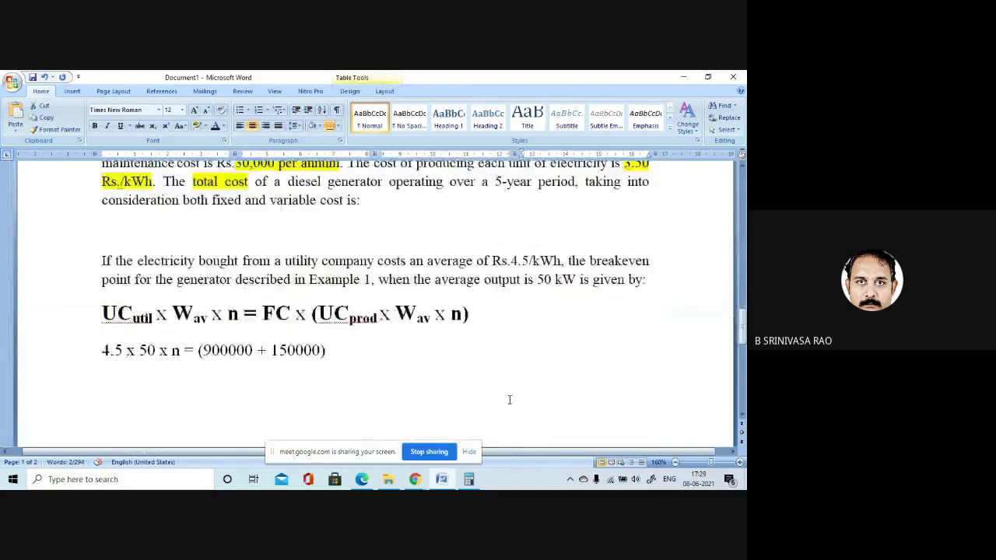
click(355, 274)
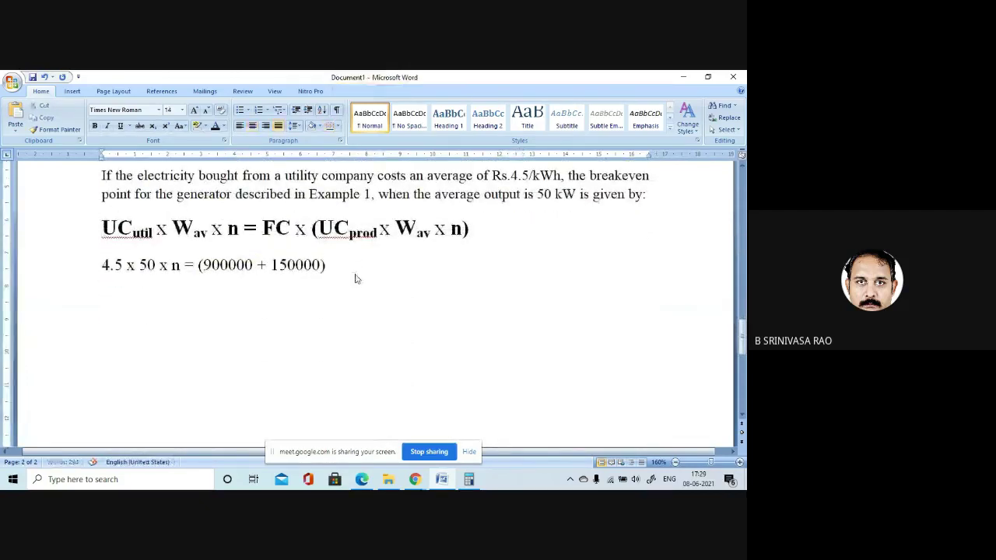